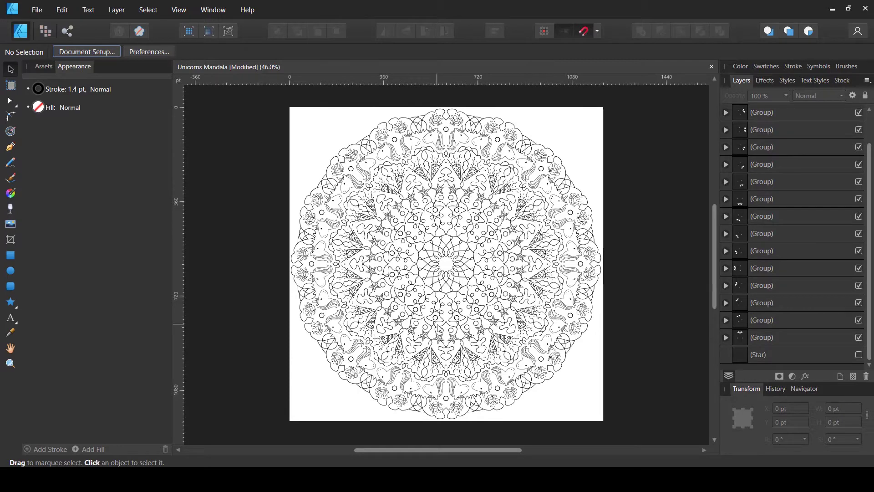
# Expand the lowest group and its second symbol in the layer stack and select the hidden rectangle inside it.
pyautogui.click(725, 340)
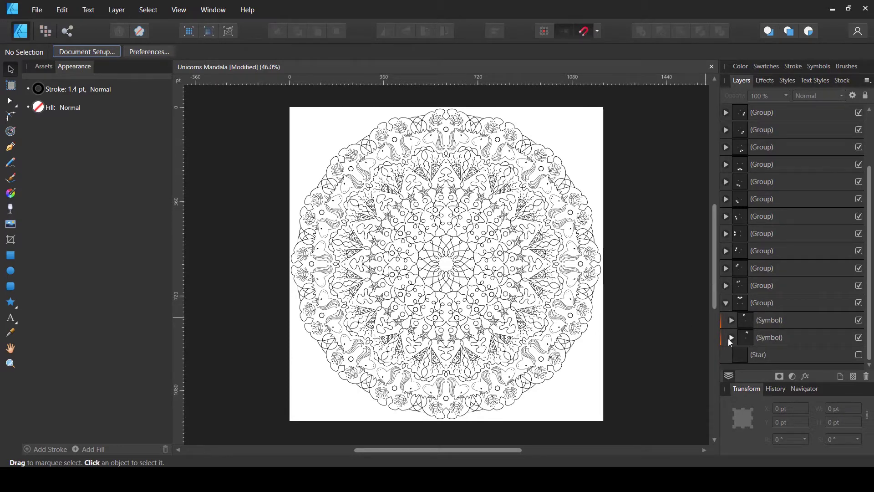
pyautogui.click(730, 339)
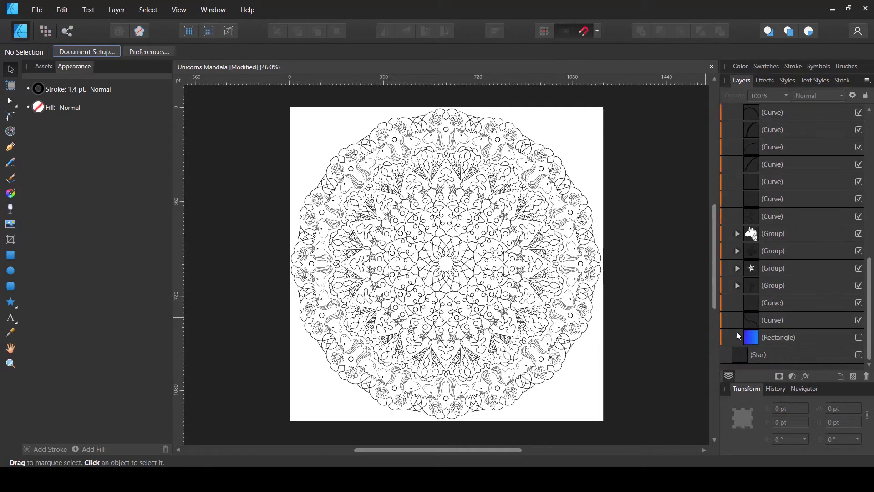
pyautogui.click(757, 338)
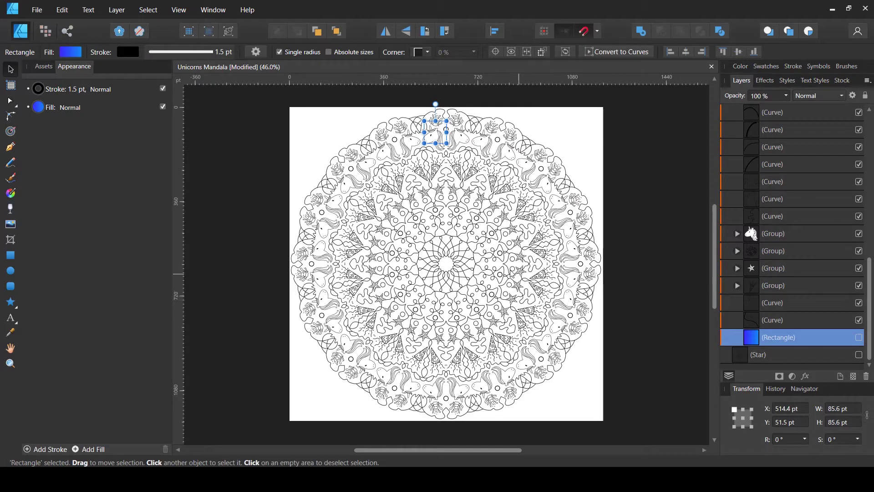
pyautogui.scroll(3, 780, 243)
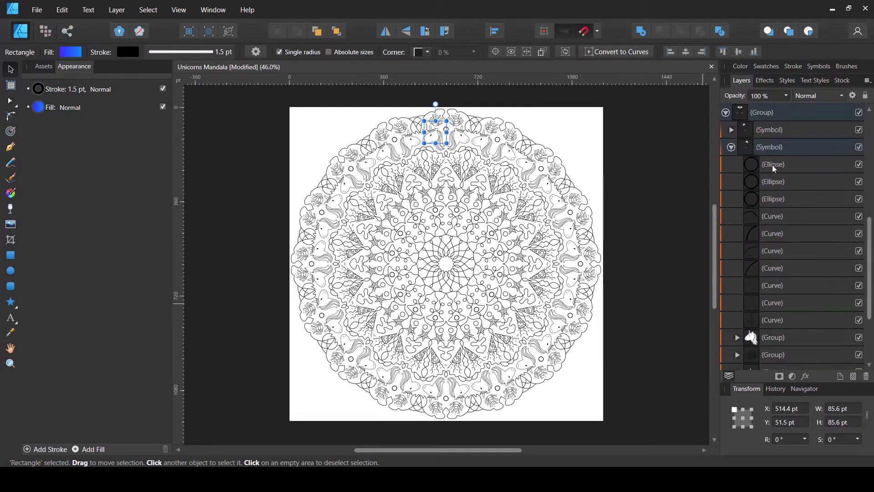
pyautogui.scroll(-3, 789, 245)
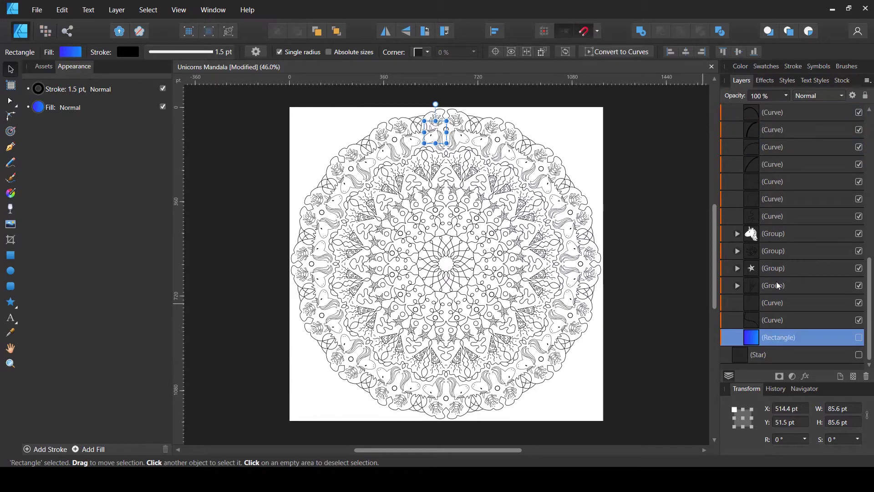
pyautogui.scroll(2, 452, 273)
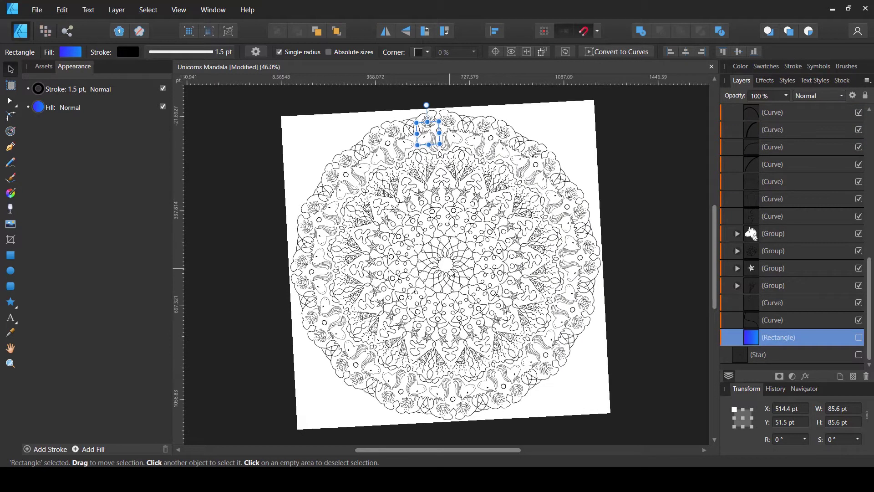
pyautogui.scroll(-2, 450, 273)
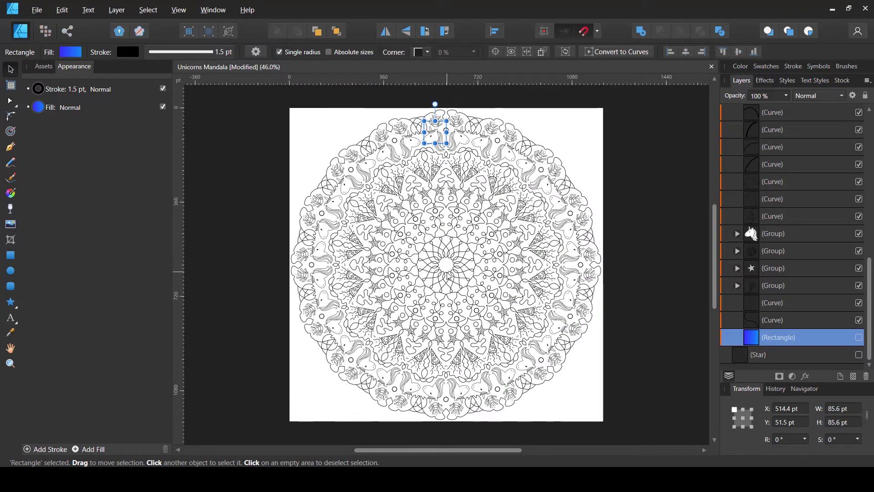
# Make the Star guide layer visible at the centre of the mandala.
pyautogui.scroll(4, 439, 255)
pyautogui.scroll(6, 437, 252)
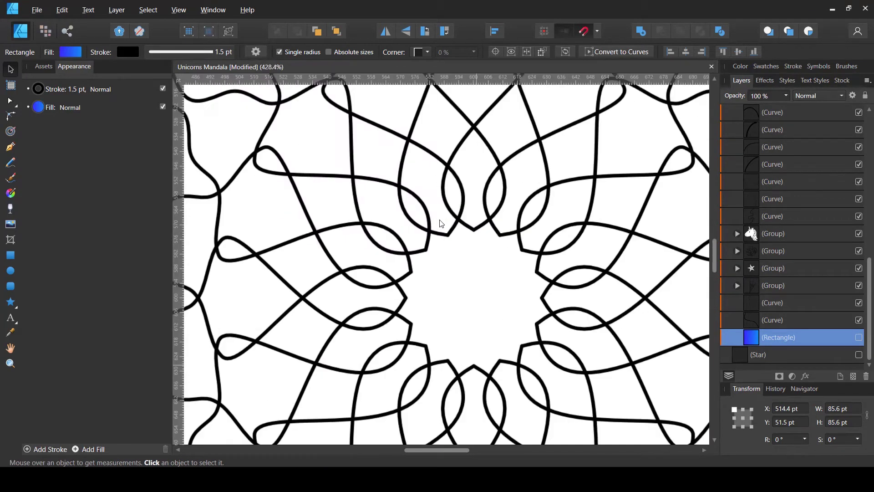
pyautogui.scroll(1, 458, 239)
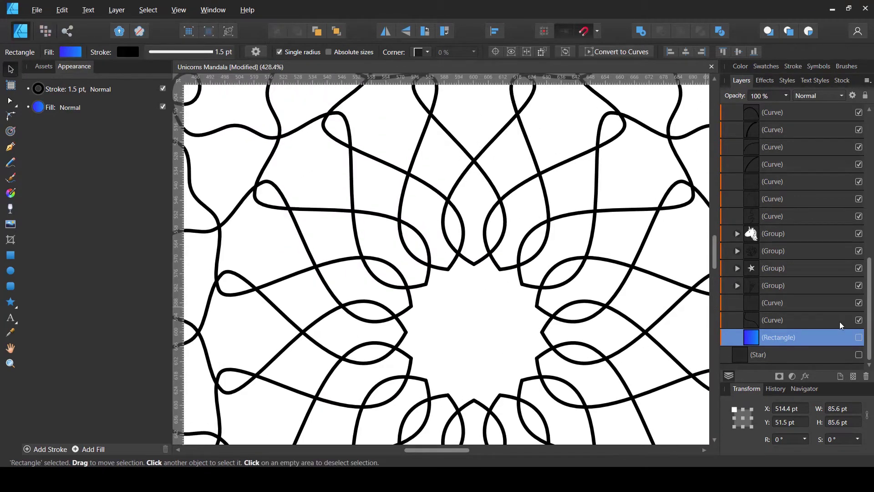
pyautogui.click(858, 354)
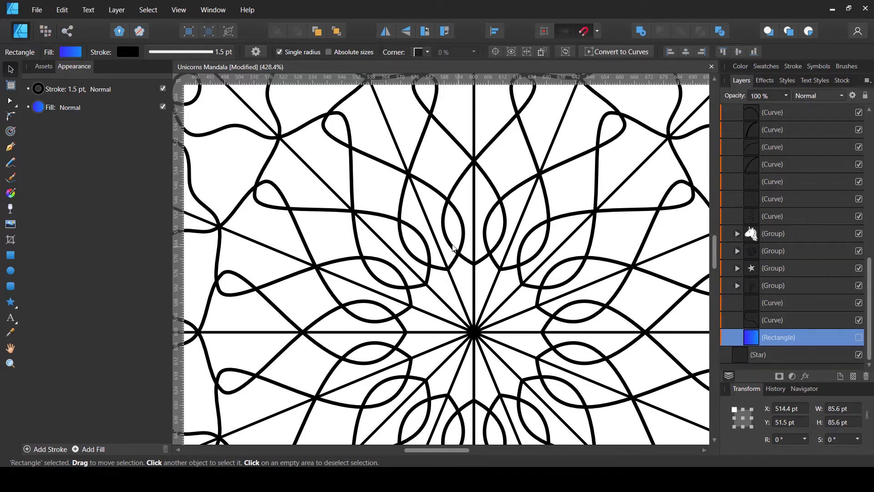
# Draw a closed wedge without stroke using the Pen tool, running from the inner petal tips to the mandala's centre point.
pyautogui.scroll(2, 453, 247)
pyautogui.press('space')
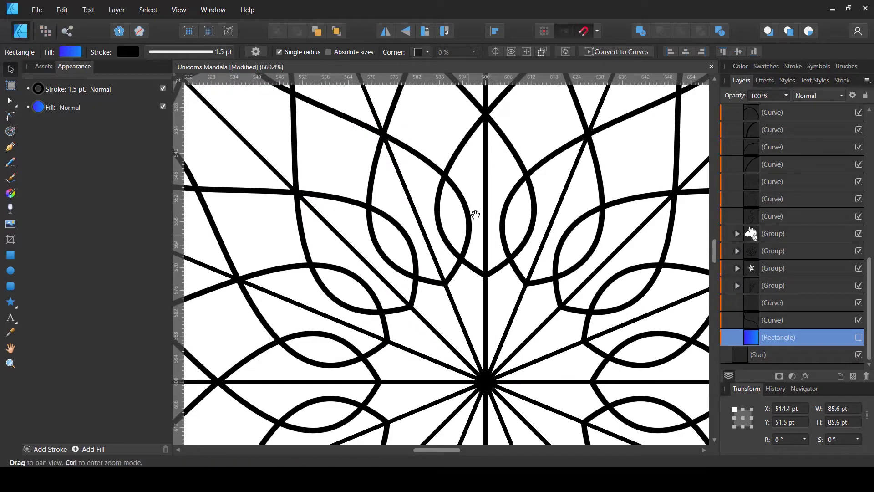
pyautogui.moveTo(473, 212); pyautogui.dragTo(432, 262)
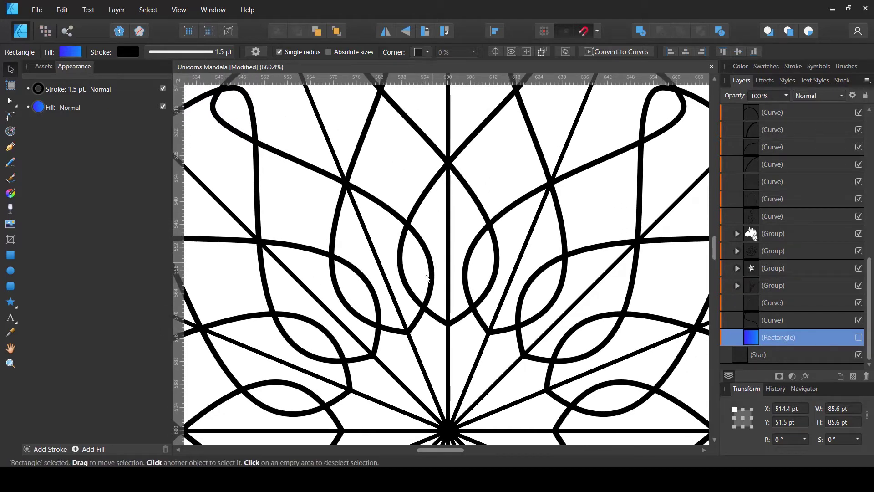
pyautogui.click(10, 146)
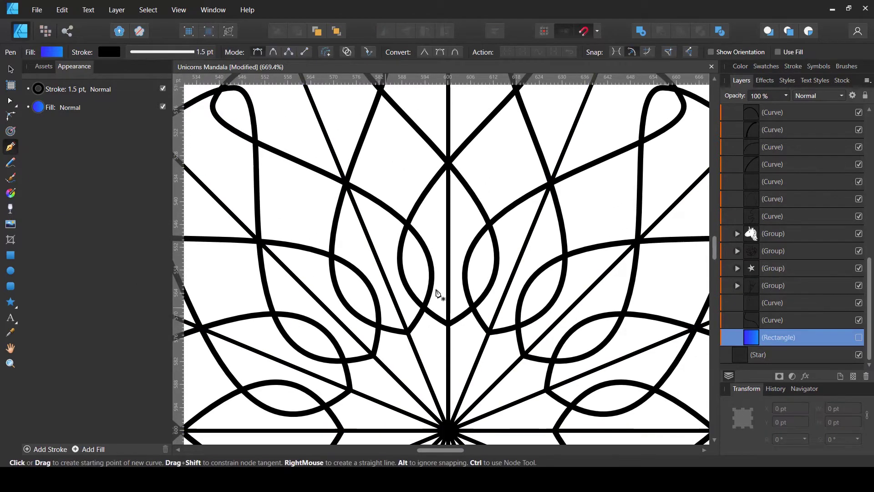
pyautogui.click(109, 51)
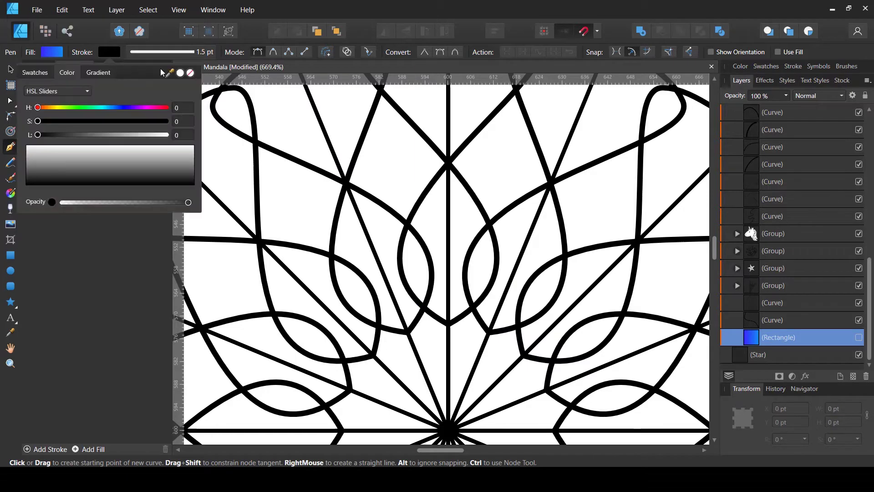
pyautogui.click(190, 73)
pyautogui.moveTo(423, 306); pyautogui.dragTo(482, 194)
pyautogui.click(448, 322)
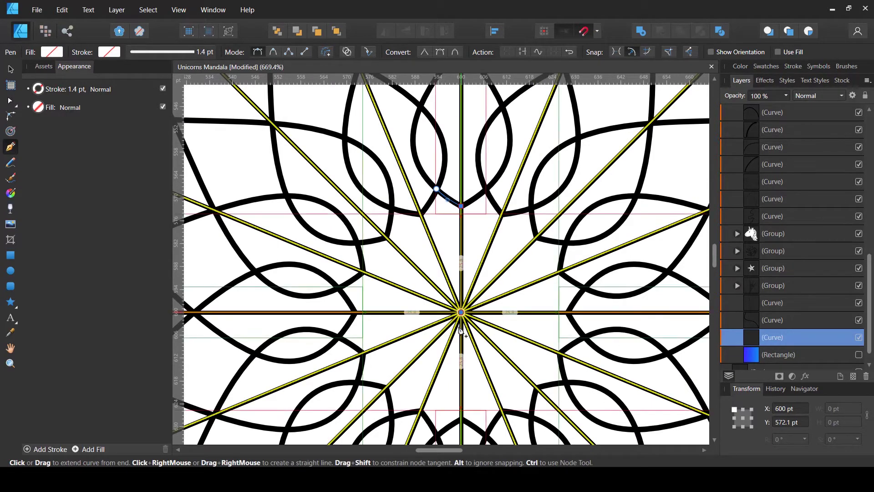
pyautogui.moveTo(461, 313); pyautogui.dragTo(455, 349)
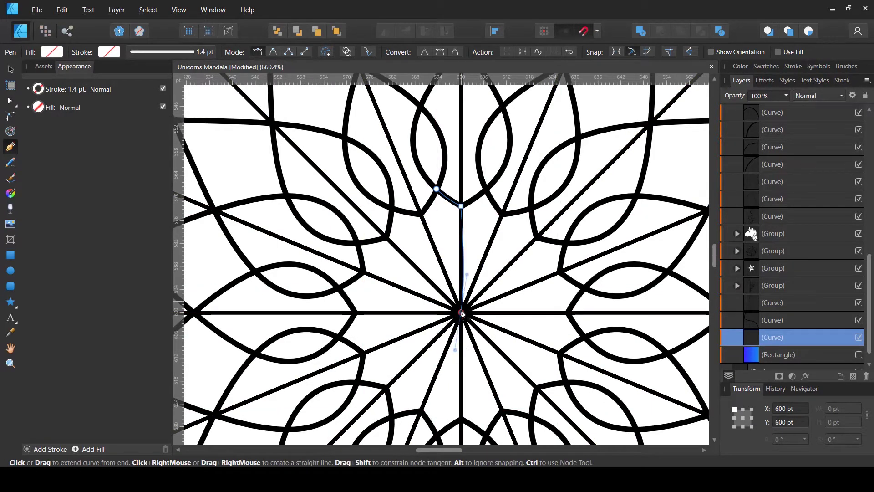
pyautogui.click(423, 212)
pyautogui.click(436, 188)
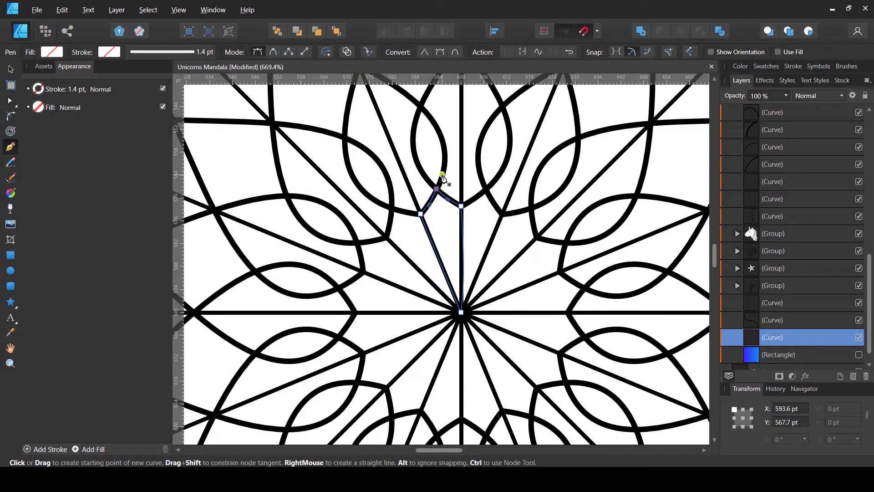
# Fill the central wedge with a light yellow-green using the HSL sliders.
pyautogui.click(57, 53)
pyautogui.click(41, 92)
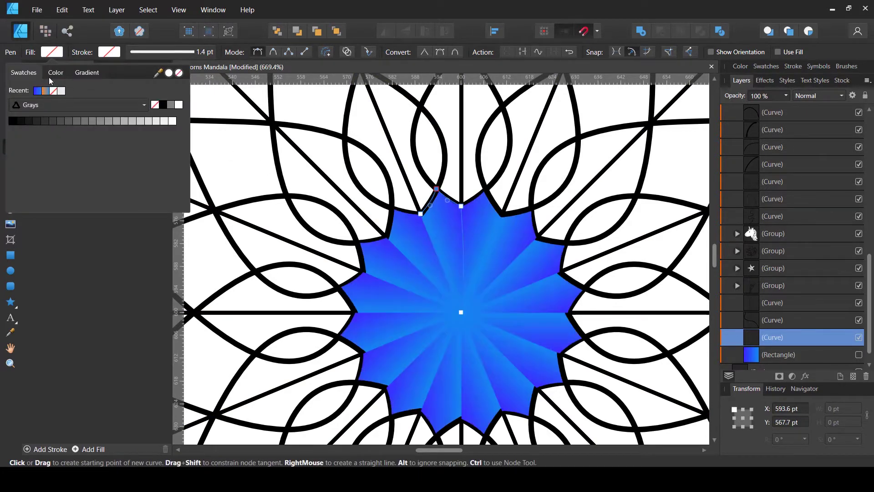
pyautogui.click(56, 72)
pyautogui.click(56, 108)
pyautogui.click(100, 134)
pyautogui.click(124, 135)
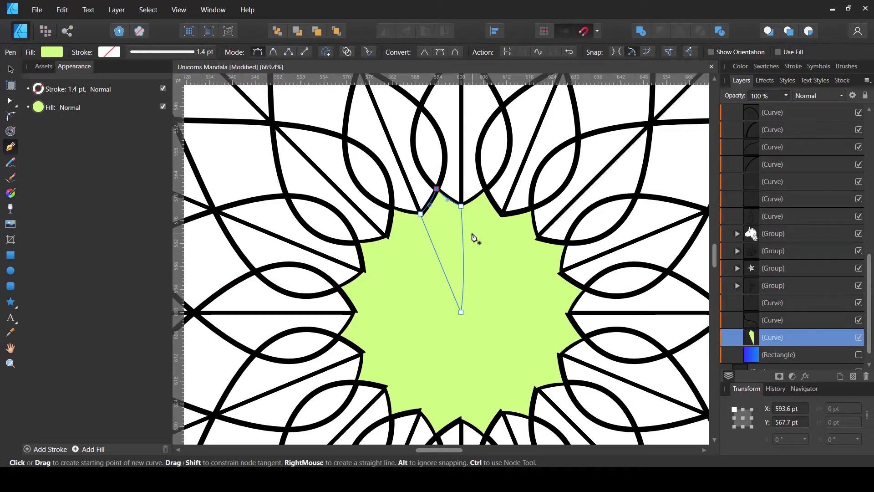
# Trace the upper central petal above the green centre as a closed Pen curve, about 25.5 by 42 pt.
pyautogui.scroll(2, 475, 237)
pyautogui.scroll(2, 455, 205)
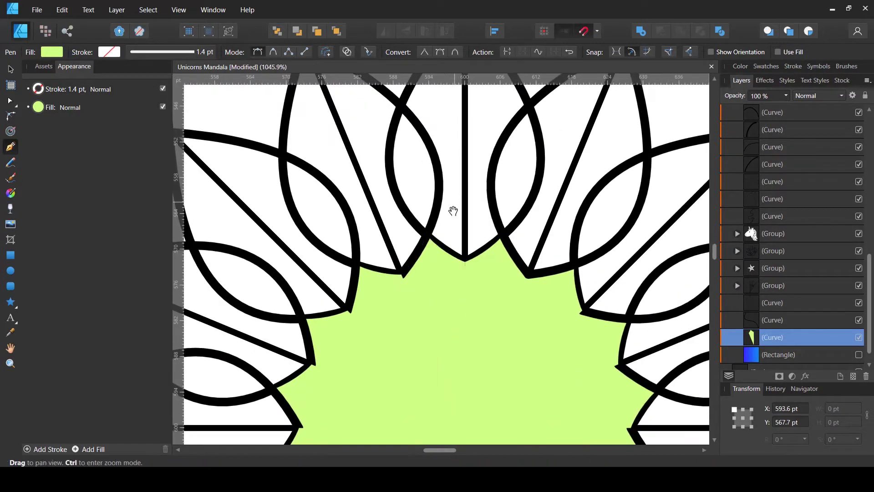
pyautogui.moveTo(452, 209); pyautogui.dragTo(430, 253)
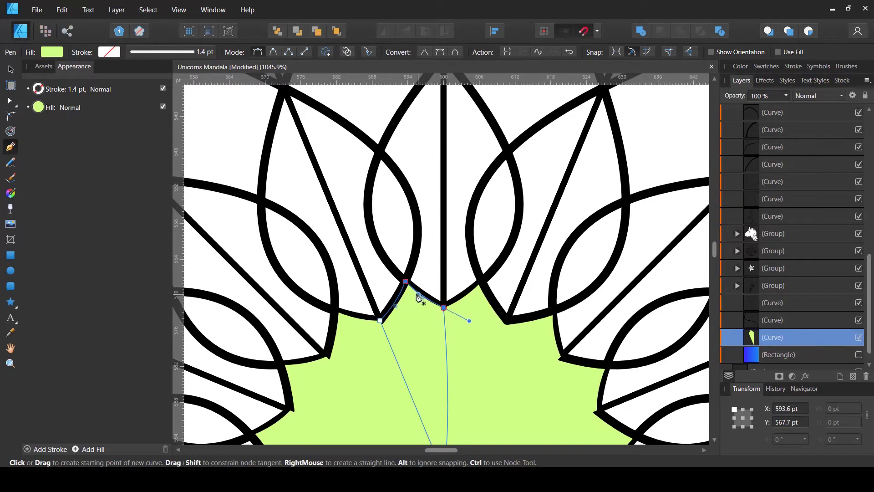
pyautogui.moveTo(369, 218); pyautogui.dragTo(487, 133)
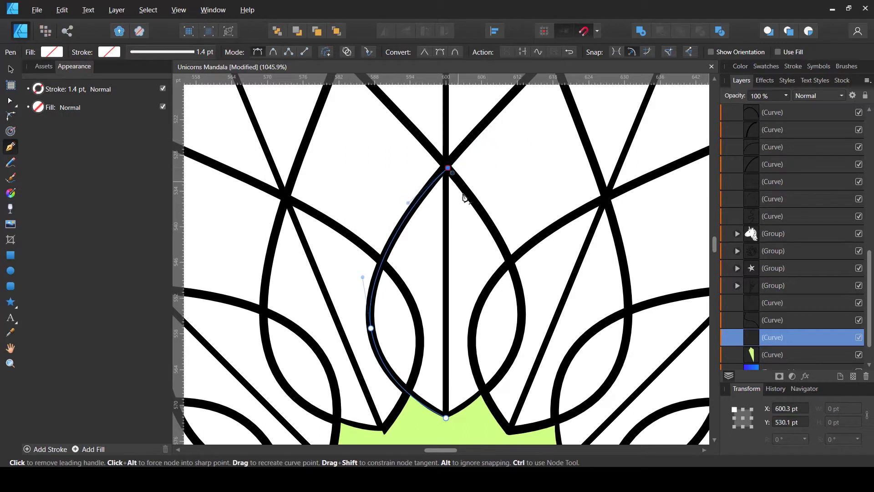
pyautogui.moveTo(501, 307); pyautogui.dragTo(506, 211)
pyautogui.click(516, 216)
pyautogui.moveTo(519, 254); pyautogui.dragTo(516, 282)
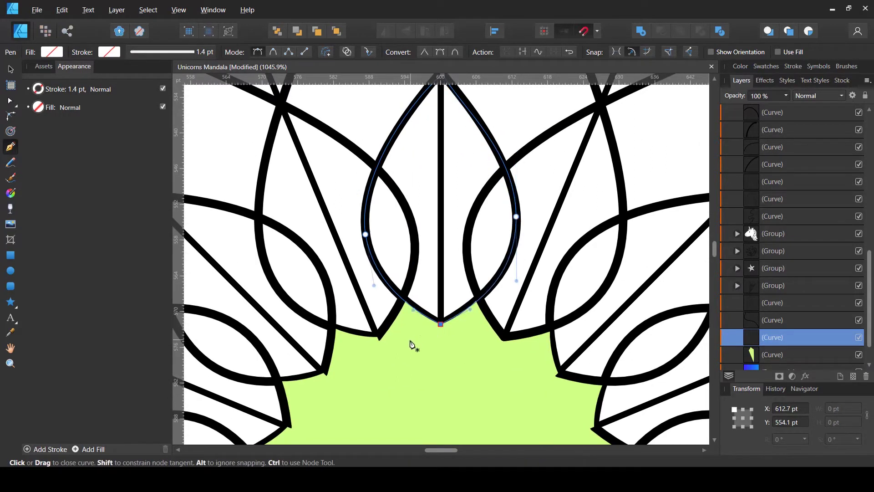
pyautogui.click(412, 345)
# Fill the petal curve with red, using HSL values 356, 83 and 62.
pyautogui.click(56, 54)
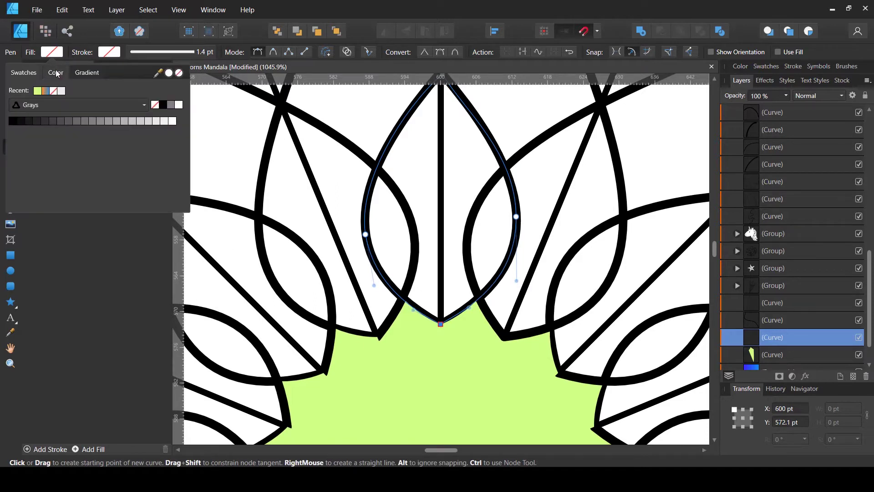
pyautogui.click(55, 72)
pyautogui.click(59, 108)
pyautogui.click(80, 134)
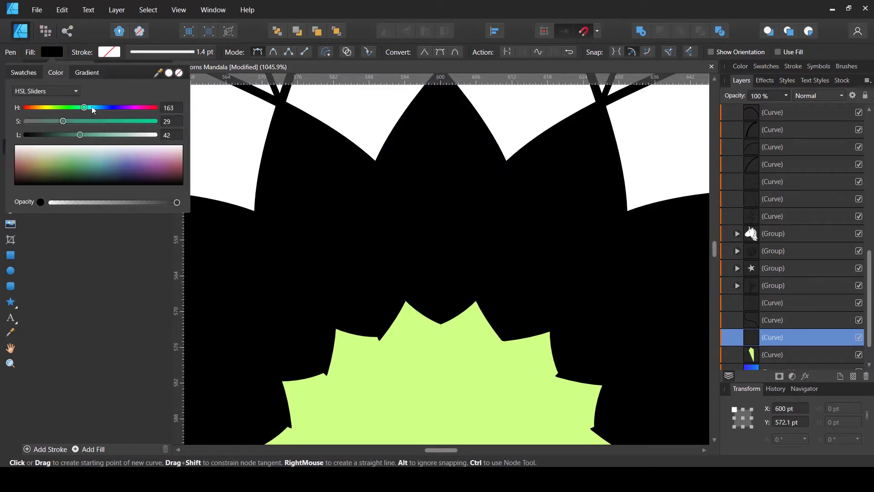
pyautogui.click(113, 108)
pyautogui.click(132, 121)
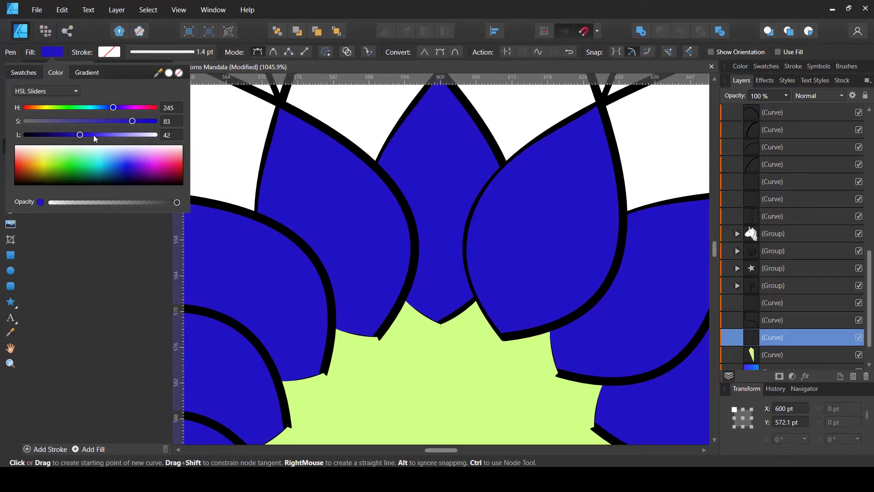
pyautogui.moveTo(93, 135)
pyautogui.mouseDown()
pyautogui.moveTo(141, 136)
pyautogui.moveTo(141, 108)
pyautogui.moveTo(153, 108)
pyautogui.moveTo(105, 135)
pyautogui.mouseUp()
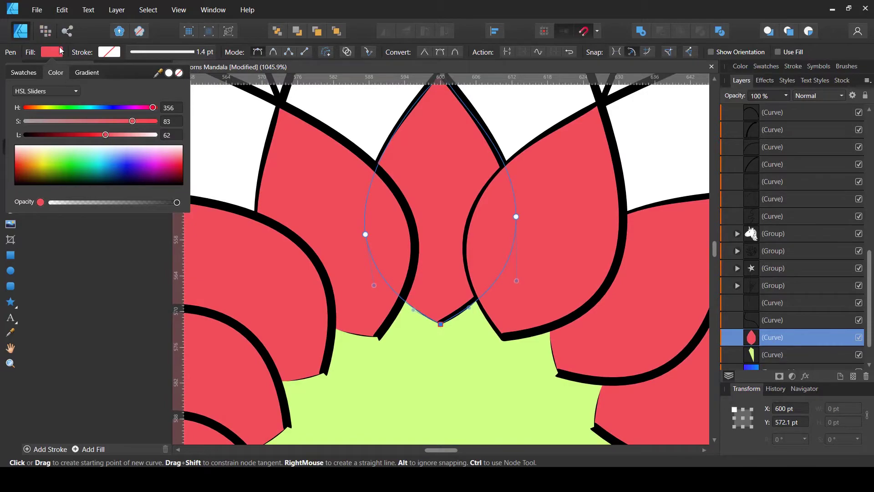
# Examine how the red petal fills overlap each other and the black outlines around the green centre.
pyautogui.click(10, 66)
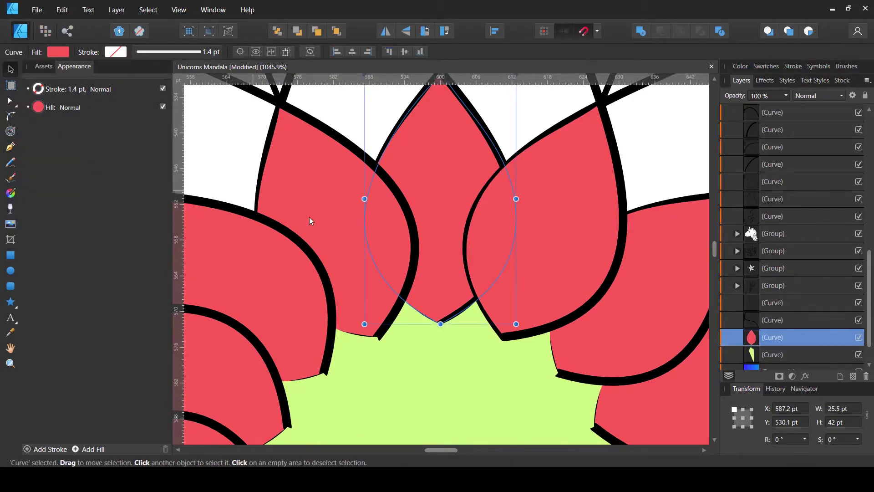
pyautogui.scroll(-5, 438, 259)
pyautogui.scroll(6, 416, 309)
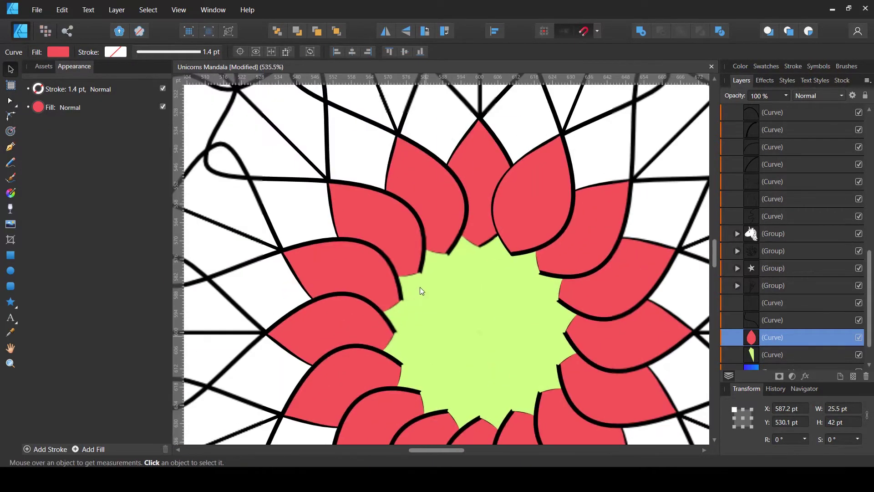
pyautogui.scroll(1, 541, 186)
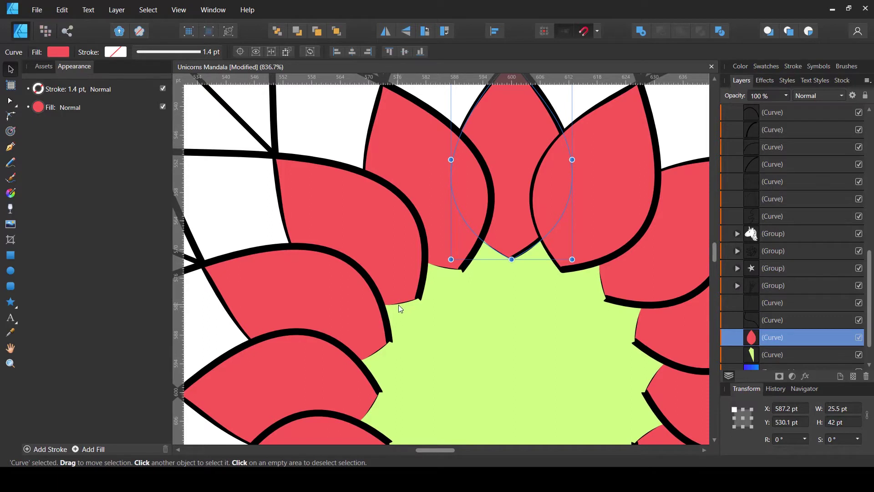
pyautogui.scroll(4, 399, 305)
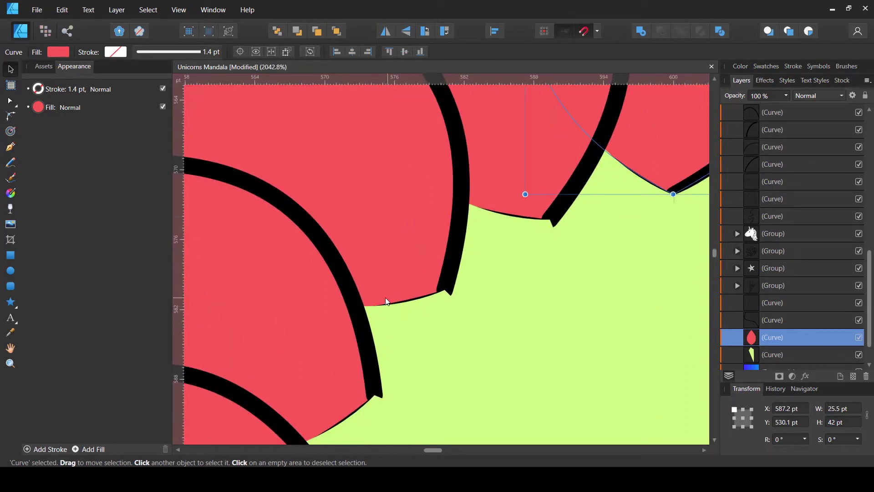
pyautogui.scroll(-4, 401, 307)
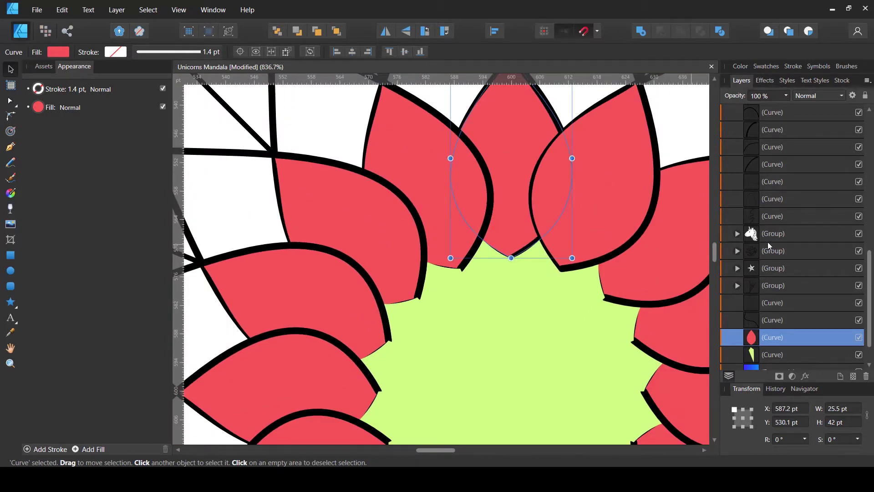
# Hide the red petal curve inside the symbol.
pyautogui.scroll(3, 771, 219)
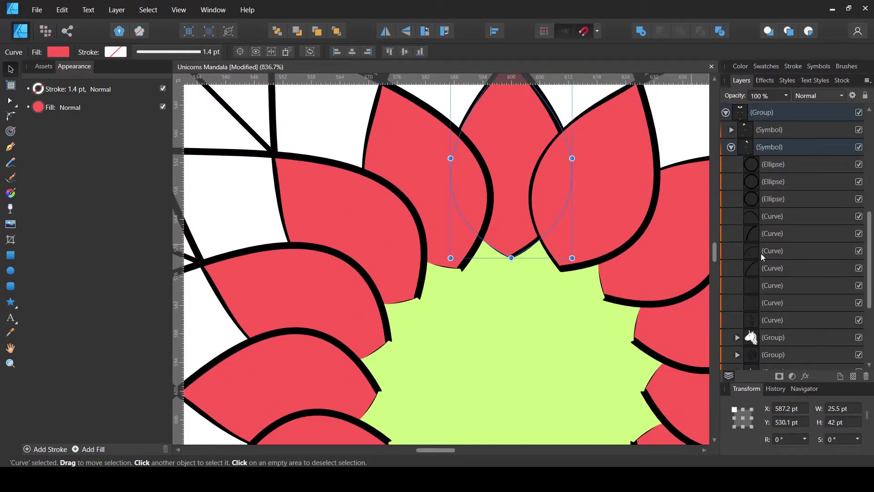
pyautogui.scroll(-4, 761, 264)
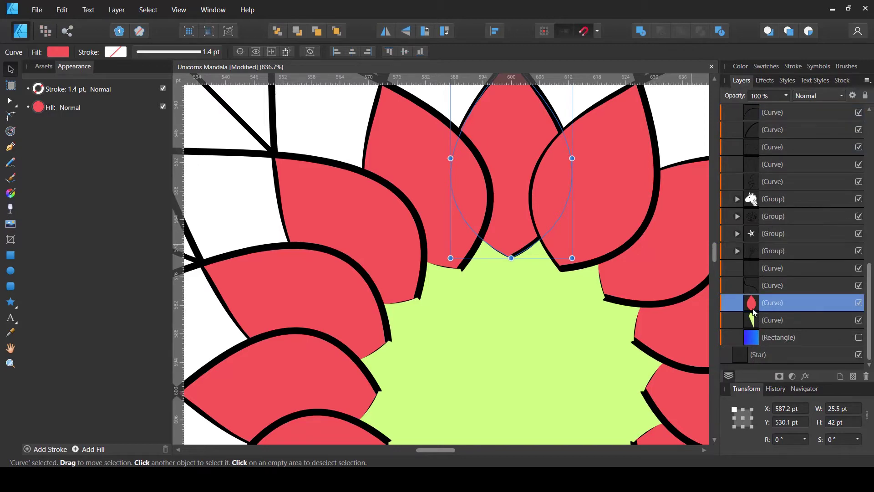
pyautogui.click(859, 303)
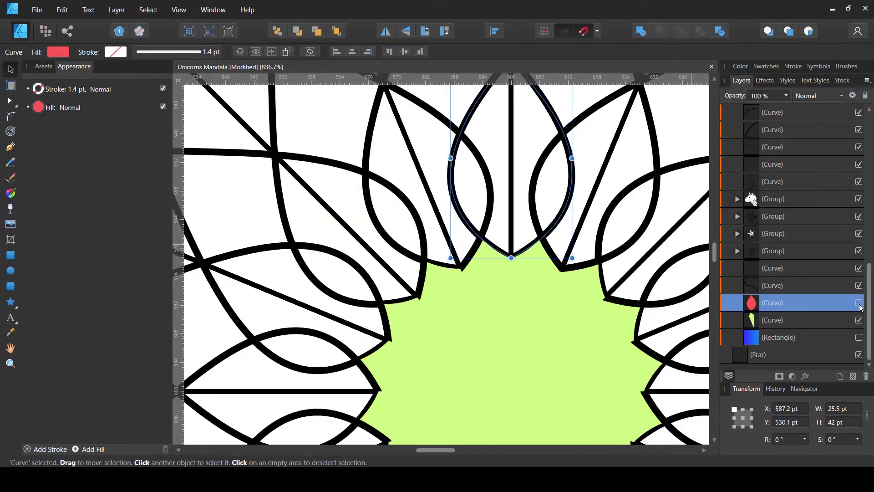
# Show the red petal curve inside the symbol again and bring its nodes up for editing.
pyautogui.click(859, 304)
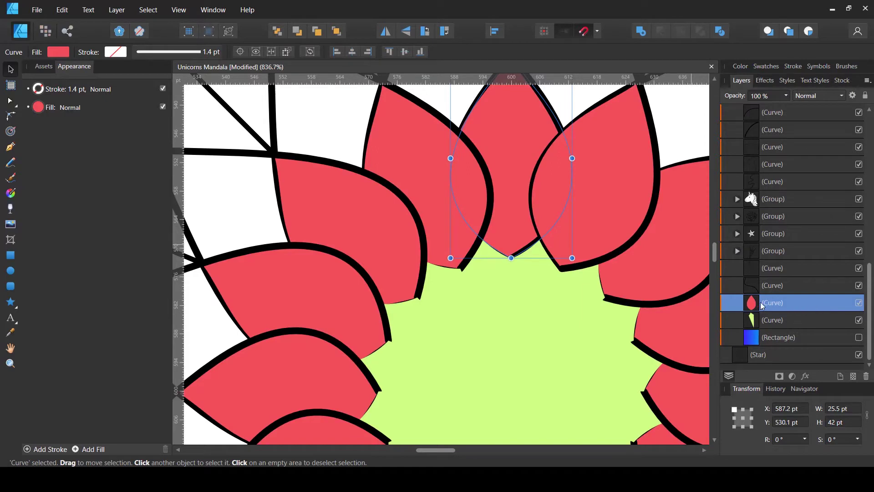
pyautogui.press('a')
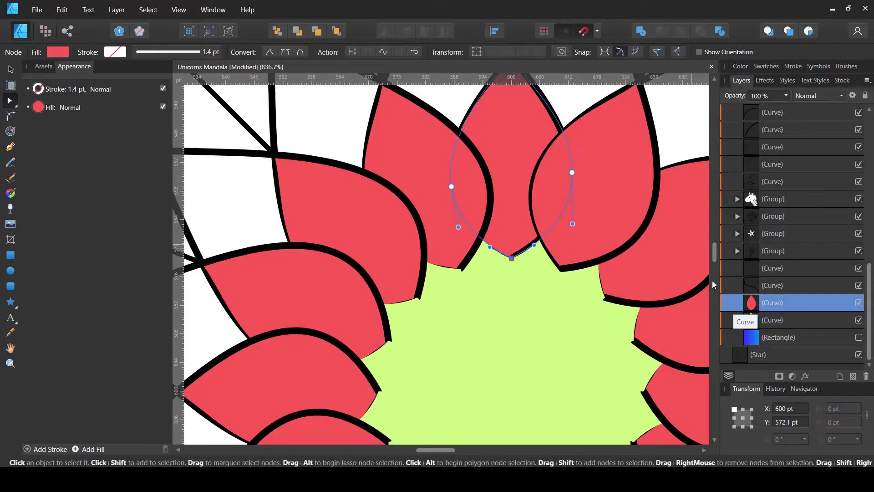
pyautogui.scroll(1, 553, 217)
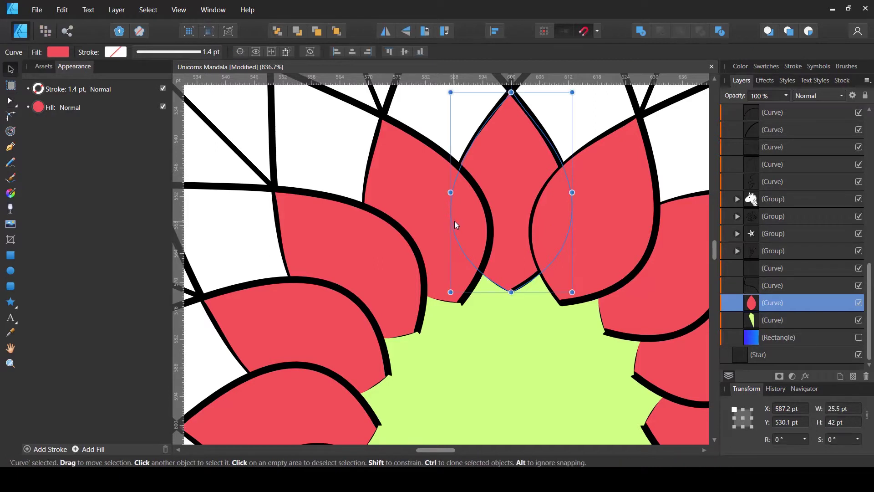
pyautogui.moveTo(452, 221); pyautogui.dragTo(507, 218)
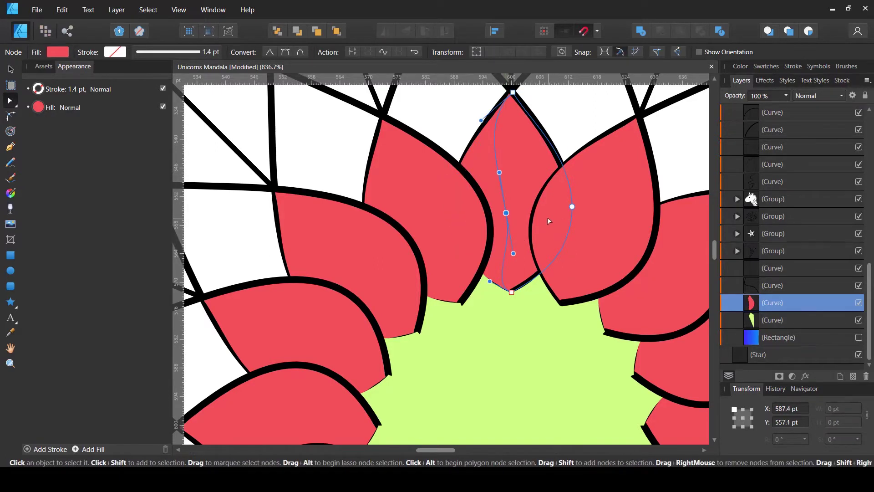
pyautogui.hotkey('ctrl', 'z')
pyautogui.hotkey('ctrl', 'z')
# Pull the red petal's right node inward to about X 602.2, Y 554.8 pt, adjust the bottom handle and nudge the left node inward.
pyautogui.moveTo(565, 207); pyautogui.dragTo(522, 210)
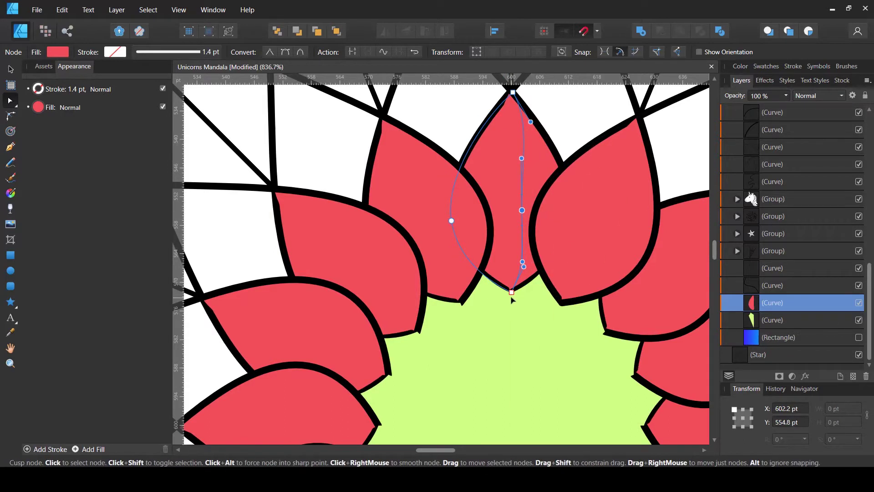
pyautogui.moveTo(510, 274); pyautogui.dragTo(509, 268)
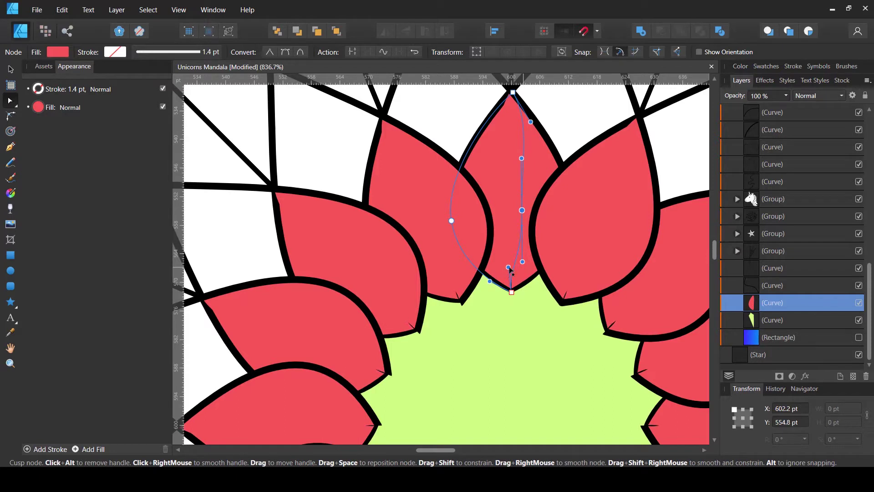
pyautogui.moveTo(451, 219); pyautogui.dragTo(460, 216)
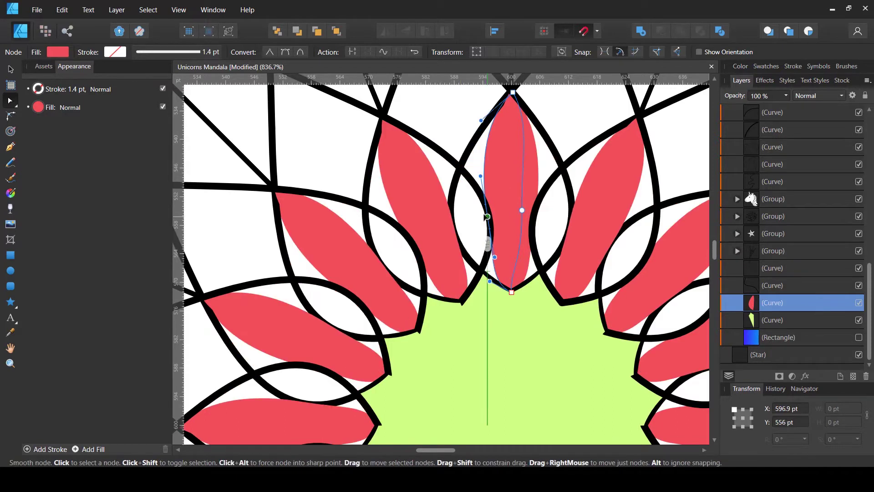
# Move the red petal's right node outward to about X 612.7, Y 553.6 pt and adjust the lower handles to follow the outline.
pyautogui.moveTo(522, 208); pyautogui.dragTo(571, 204)
pyautogui.moveTo(572, 256); pyautogui.dragTo(566, 286)
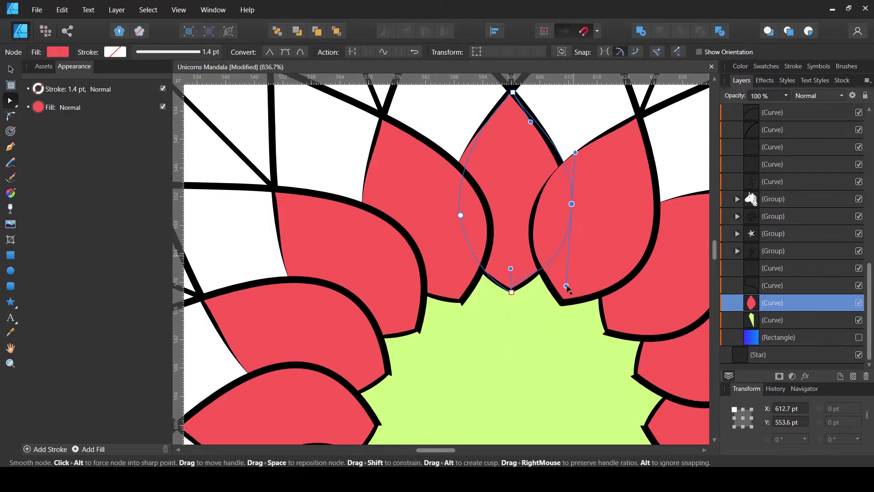
pyautogui.moveTo(511, 268); pyautogui.dragTo(526, 284)
pyautogui.scroll(-3, 298, 251)
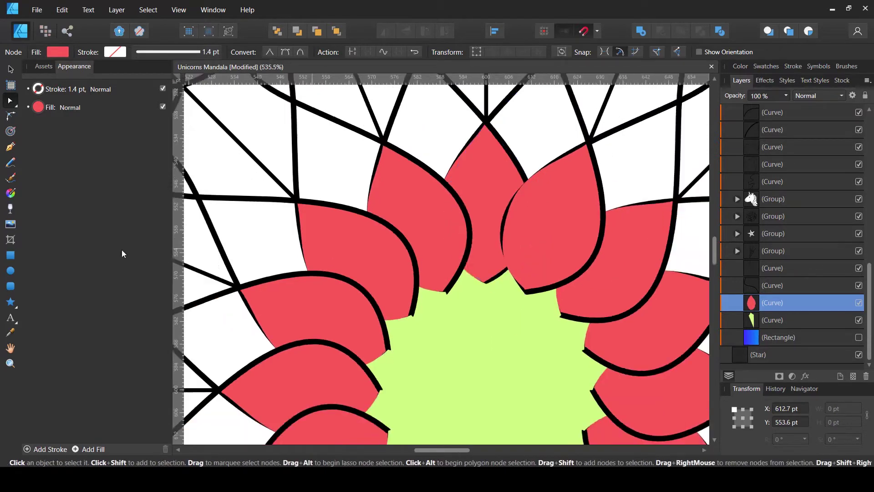
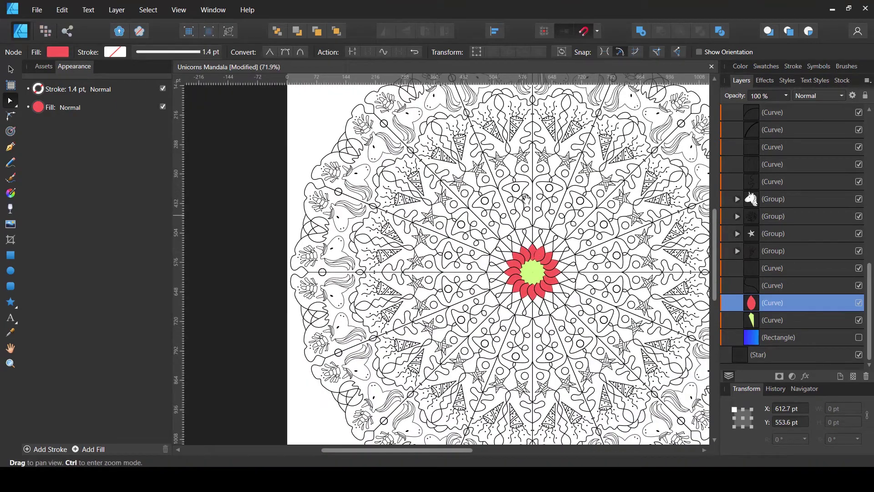
pyautogui.moveTo(548, 223); pyautogui.dragTo(494, 242)
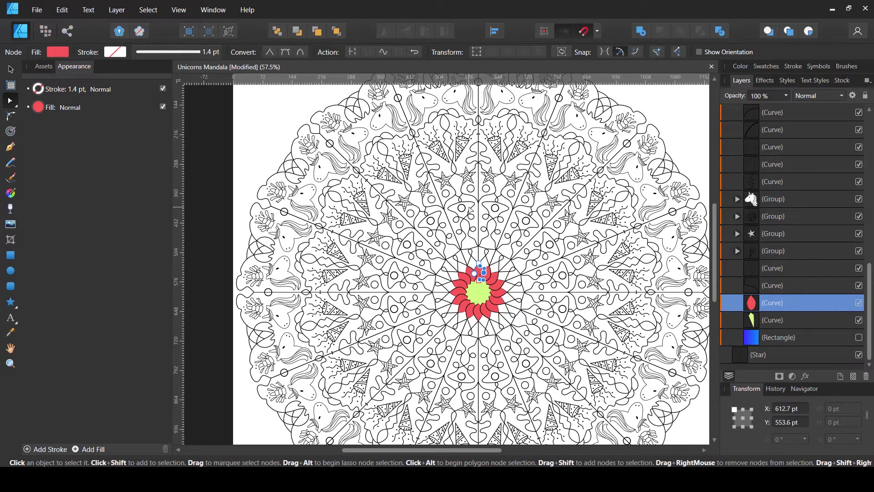
pyautogui.scroll(-2, 469, 211)
pyautogui.scroll(1, 473, 248)
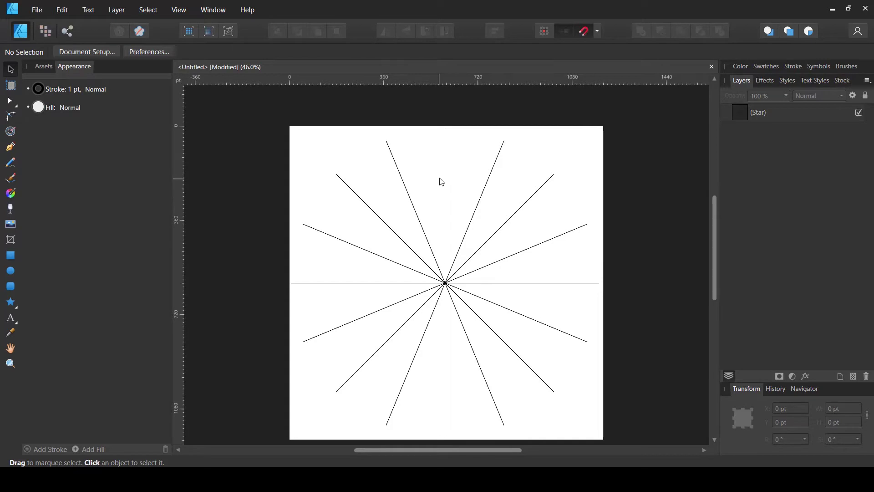
# Draw a closed triangular Pen curve in Polygon mode between the star's upper vertical line and its left neighbour, about 224.8 by 587.4 pt.
pyautogui.scroll(1, 442, 182)
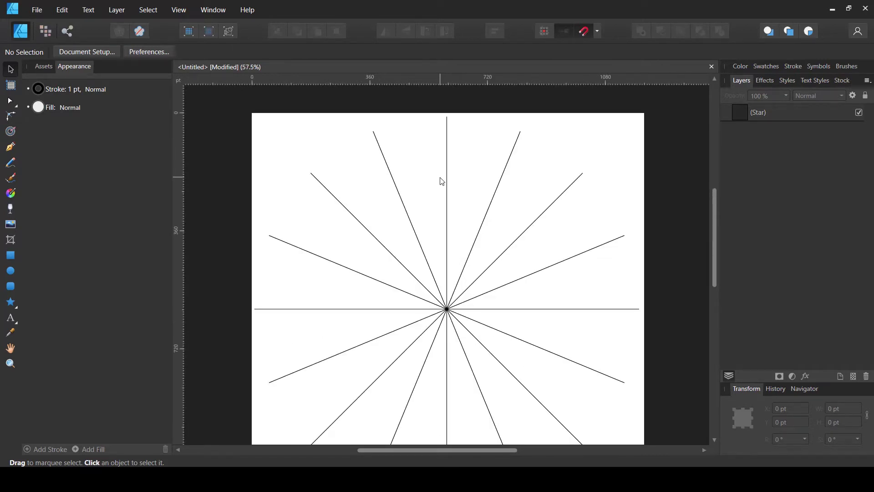
pyautogui.scroll(2, 441, 181)
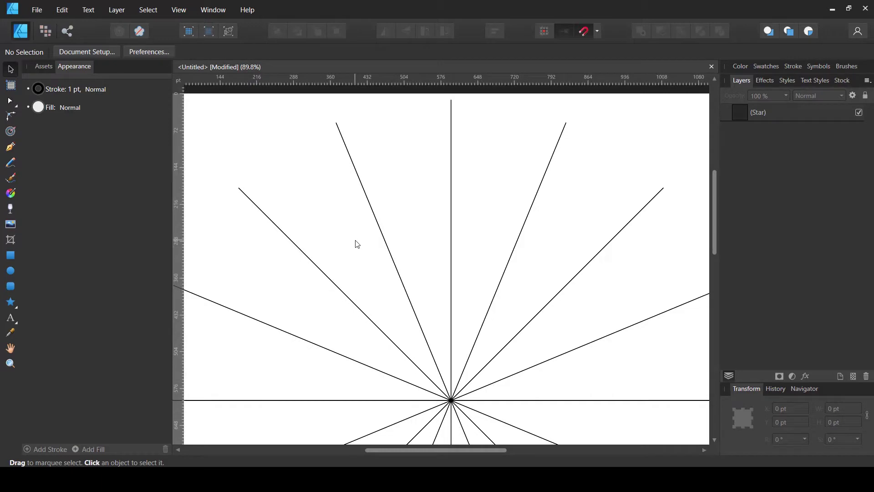
pyautogui.click(11, 147)
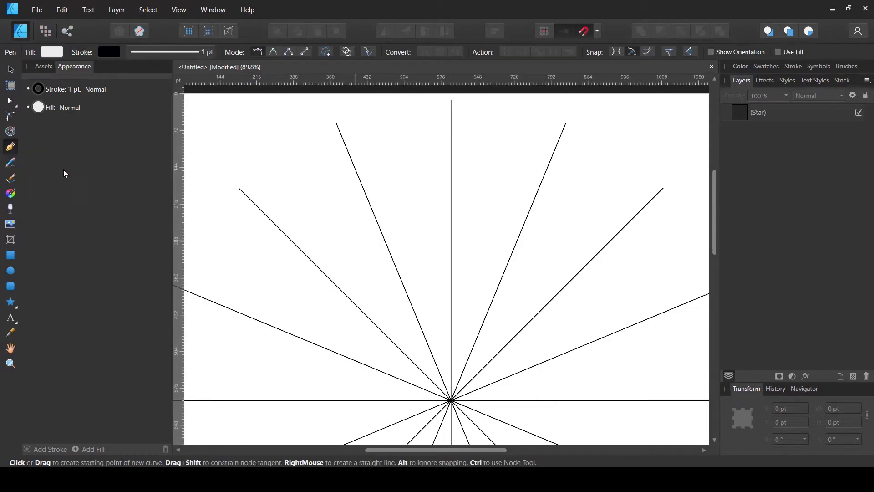
pyautogui.click(290, 50)
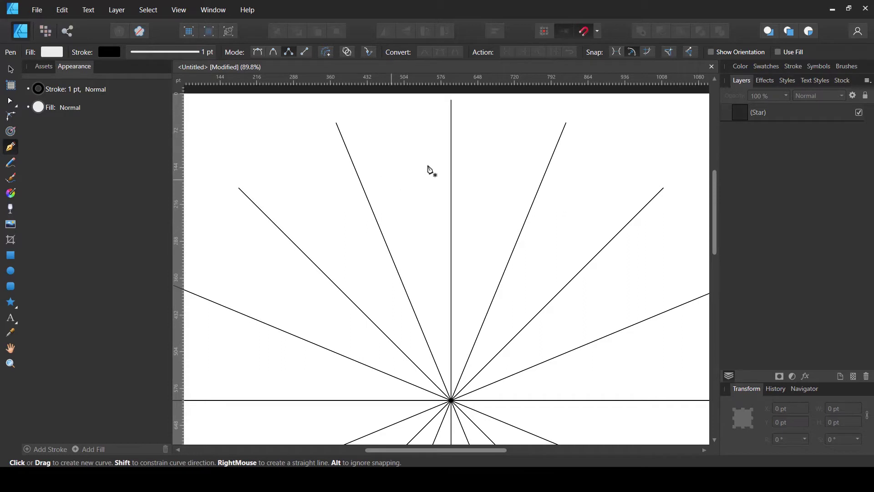
pyautogui.click(451, 100)
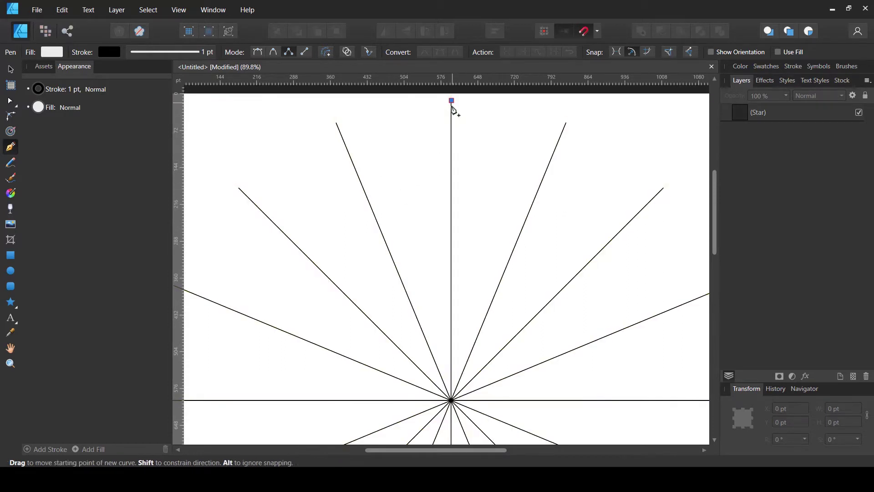
pyautogui.click(451, 401)
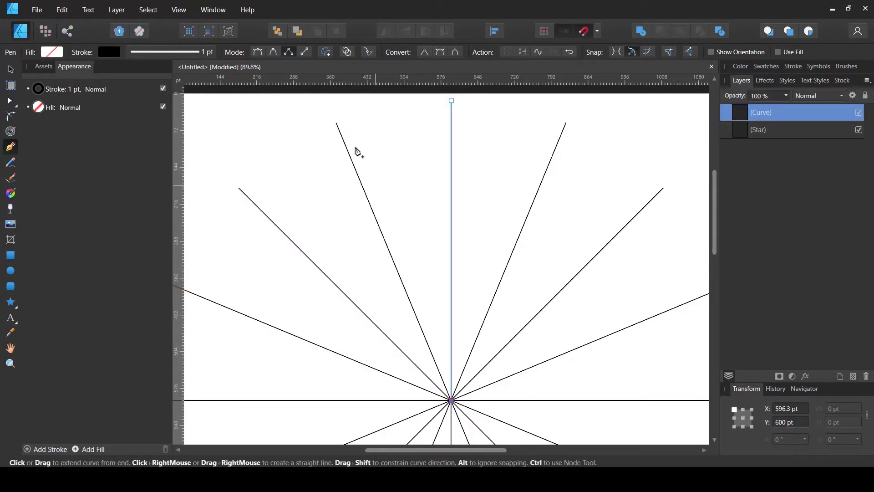
pyautogui.click(336, 124)
pyautogui.scroll(2, 304, 199)
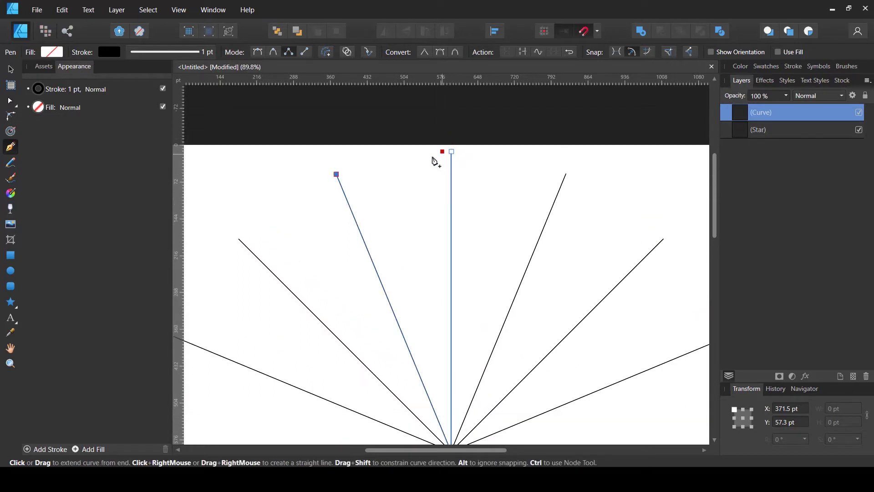
pyautogui.click(452, 152)
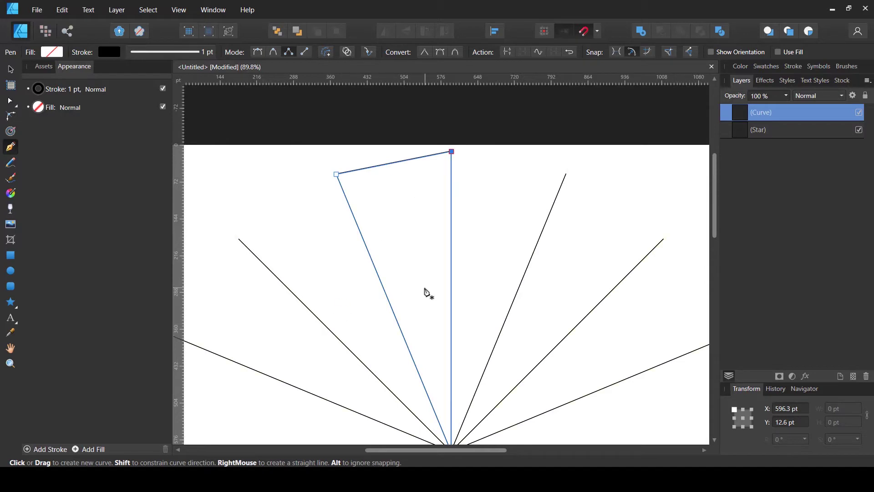
pyautogui.scroll(-3, 426, 293)
pyautogui.scroll(2, 424, 277)
pyautogui.press('v')
pyautogui.click(359, 161)
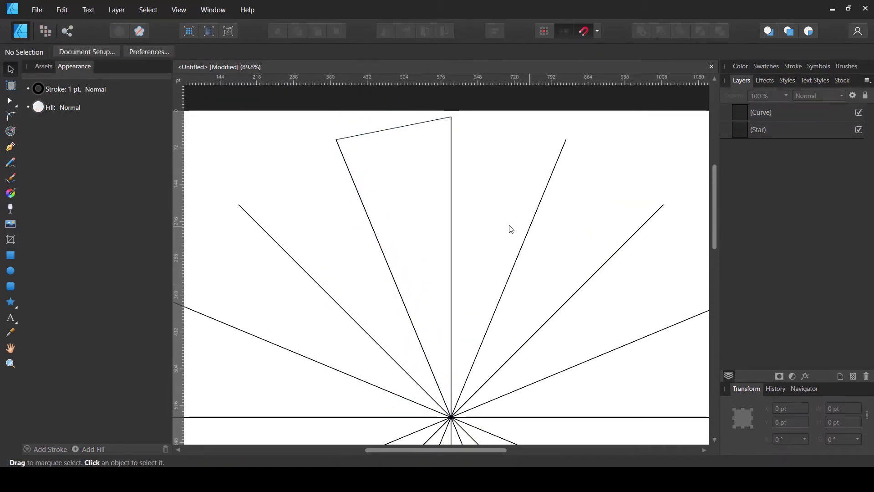
# Inspect the number of points set for the star.
pyautogui.scroll(-3, 501, 223)
pyautogui.click(743, 130)
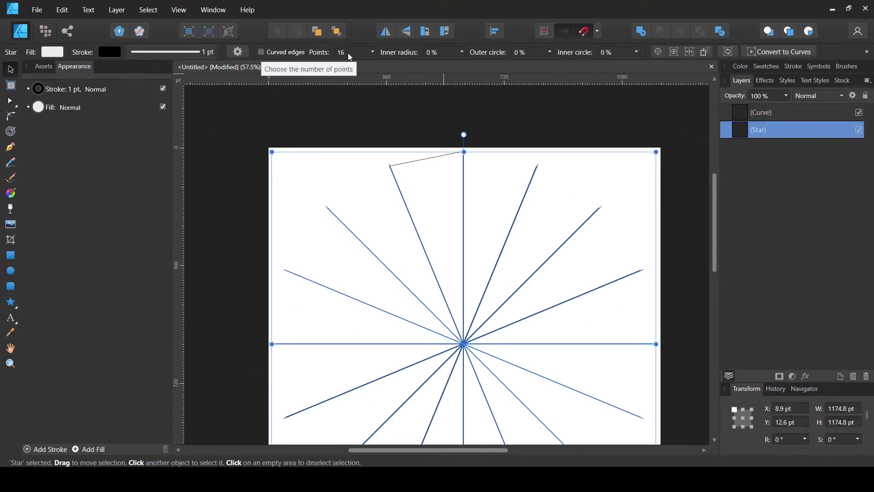
pyautogui.click(371, 53)
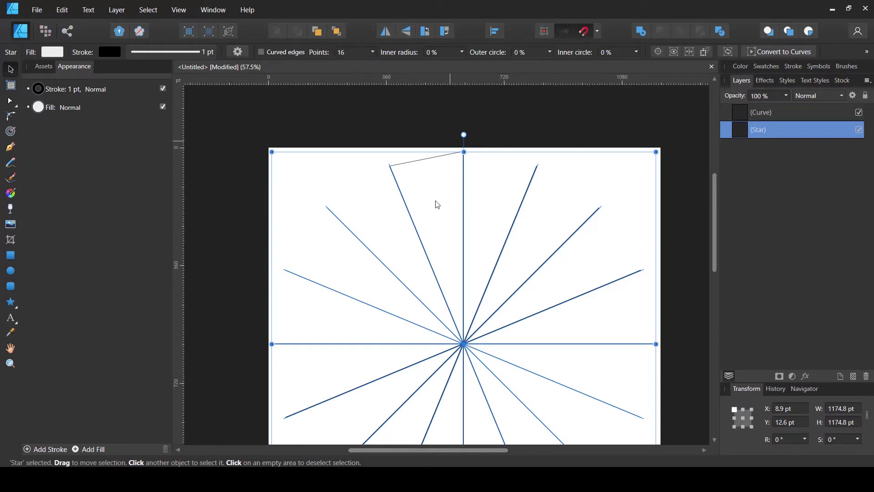
# Move the triangle's top node on the vertical line straight up beyond the page edge to about X 596.3, Y -67.5 pt.
pyautogui.scroll(3, 439, 197)
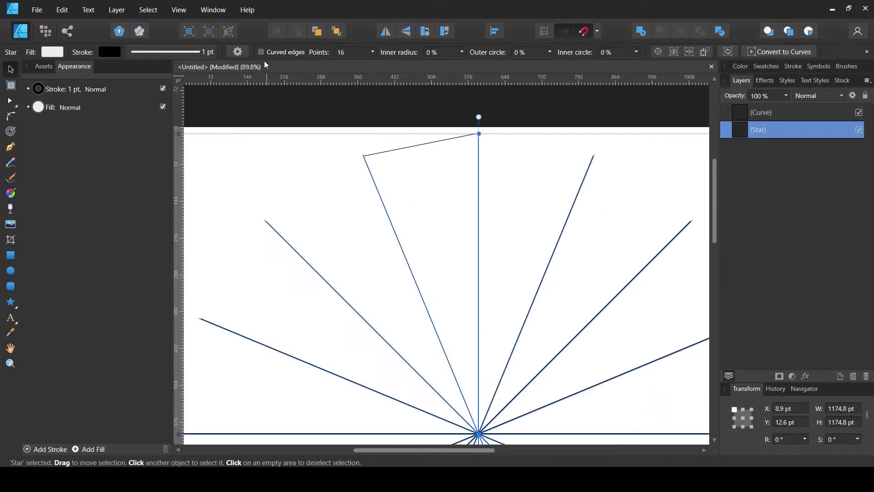
pyautogui.click(741, 120)
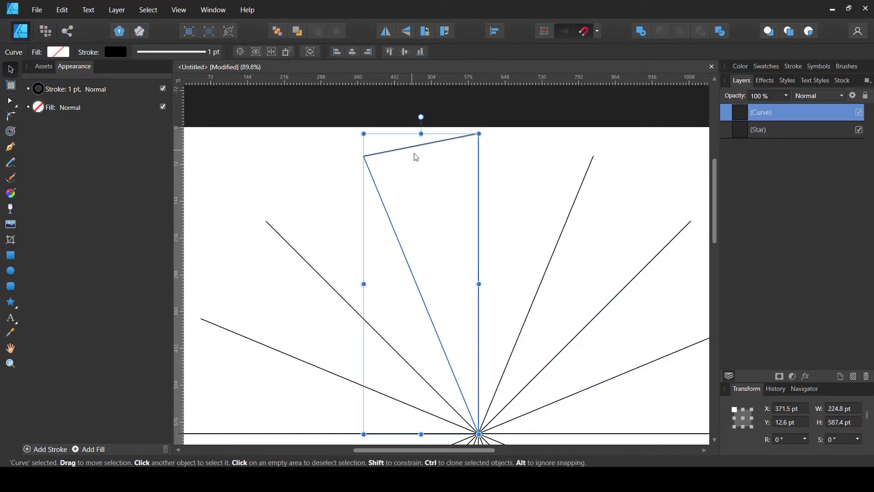
pyautogui.scroll(1, 392, 159)
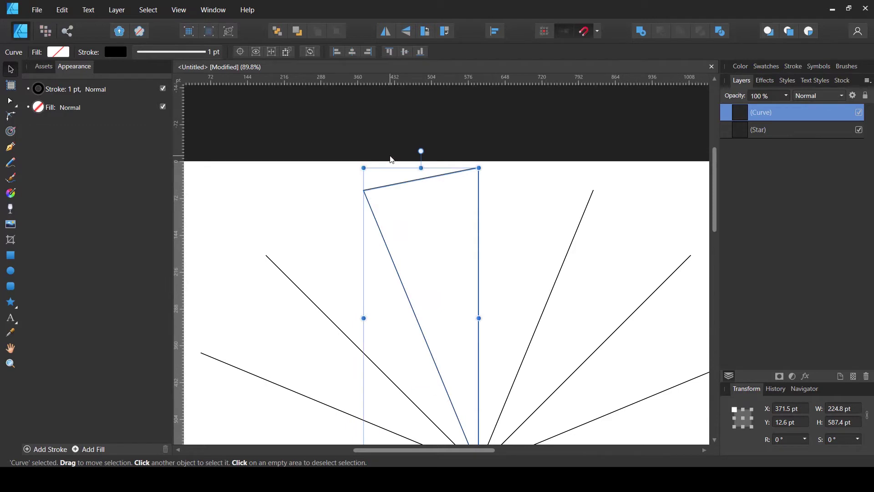
pyautogui.press('a')
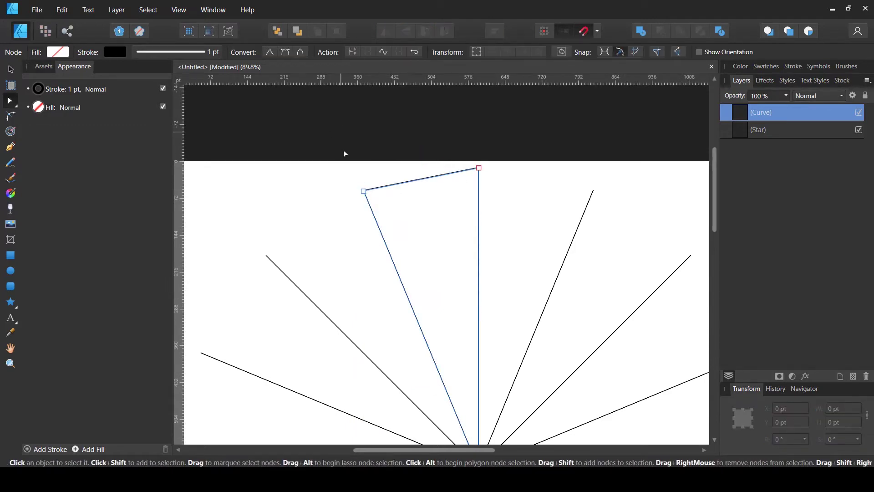
pyautogui.click(479, 168)
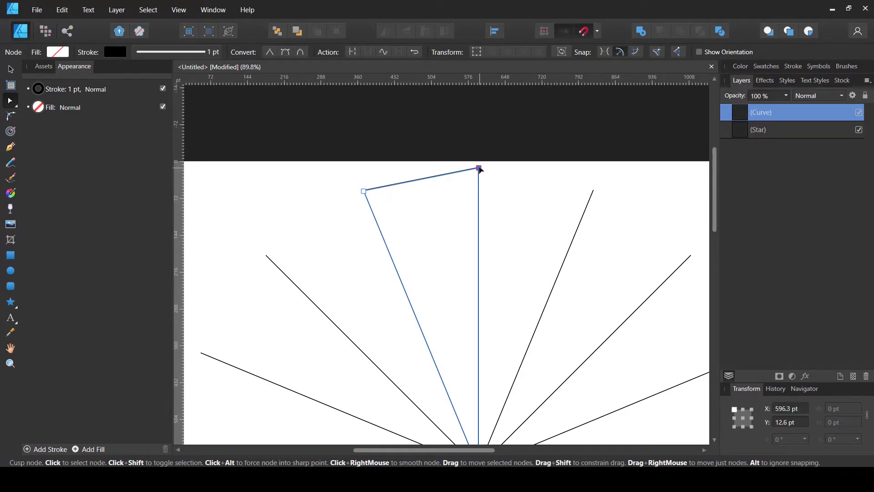
pyautogui.moveTo(479, 169); pyautogui.dragTo(479, 128)
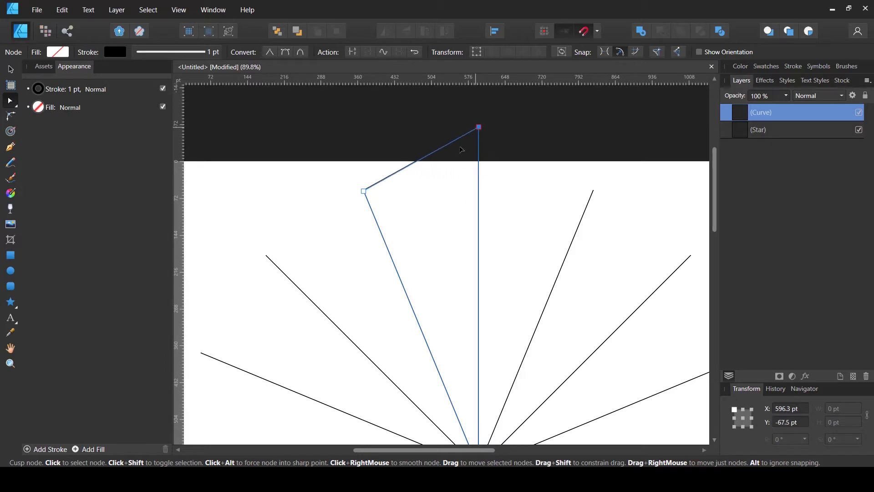
# Extend the triangle's upper-left node along its star line beyond the page edge to about X 327.6, Y -48.7 pt.
pyautogui.click(364, 192)
pyautogui.moveTo(365, 193); pyautogui.dragTo(339, 141)
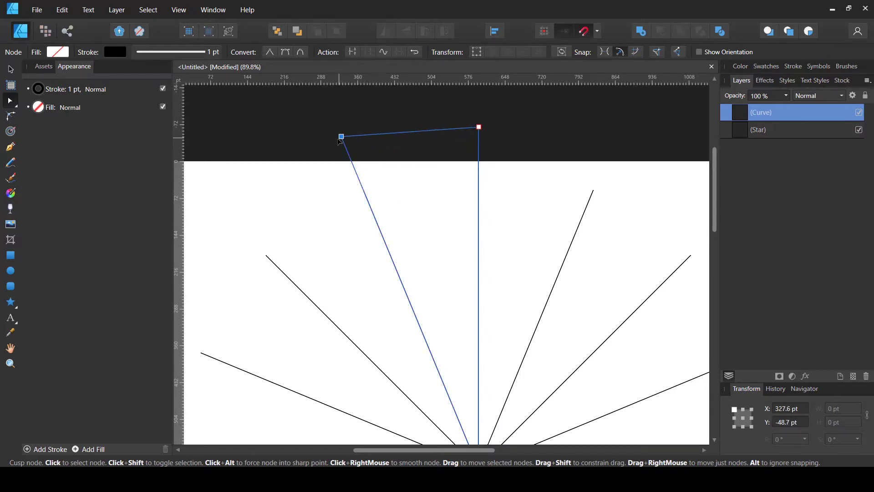
pyautogui.click(517, 153)
pyautogui.scroll(-3, 518, 153)
pyautogui.scroll(2, 370, 137)
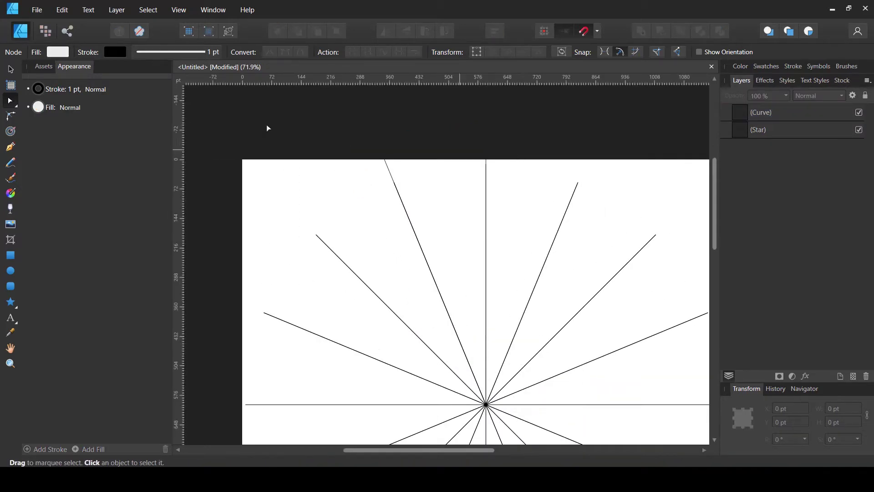
# Swap the triangle's stroke and fill, and set the fill to green with HSL values 159, 84 and 55.
pyautogui.click(12, 70)
pyautogui.click(741, 117)
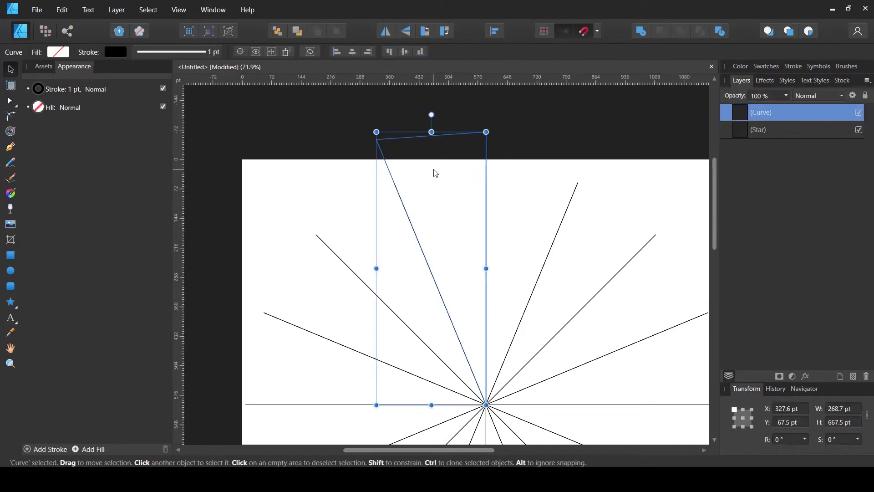
pyautogui.hotkey('shift', 'x')
pyautogui.click(58, 51)
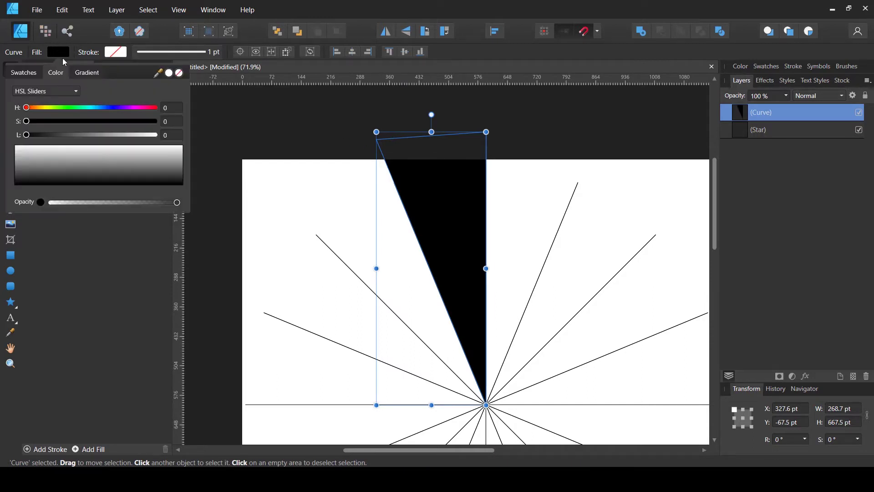
pyautogui.click(83, 108)
pyautogui.click(132, 121)
pyautogui.click(96, 135)
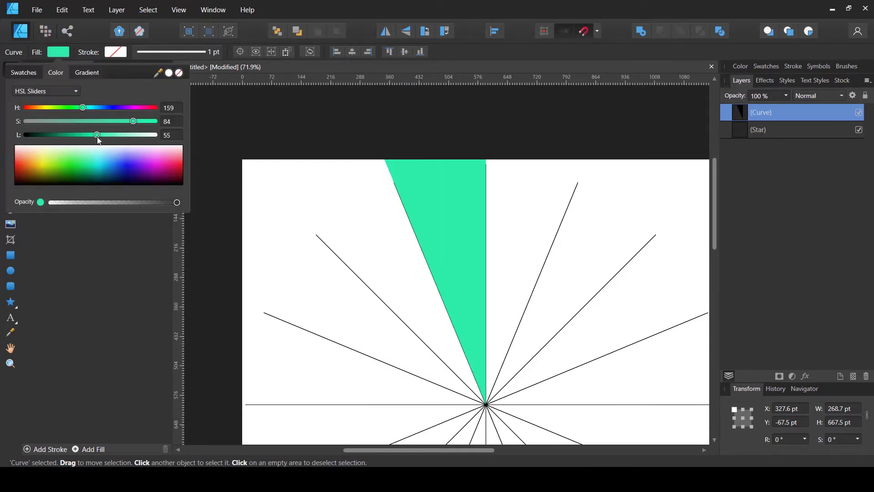
# Give the triangle a linear gradient fill from blue (HSL 222, 81, 61) to the existing green.
pyautogui.click(86, 72)
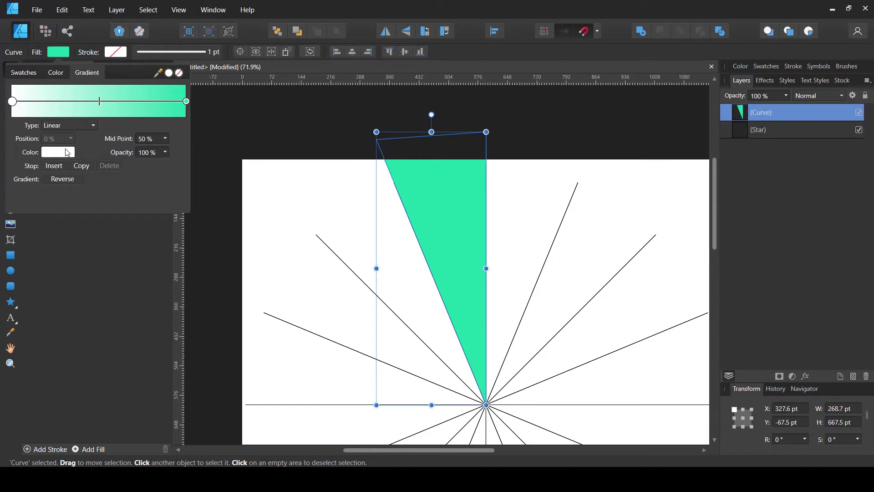
pyautogui.click(66, 152)
pyautogui.click(51, 116)
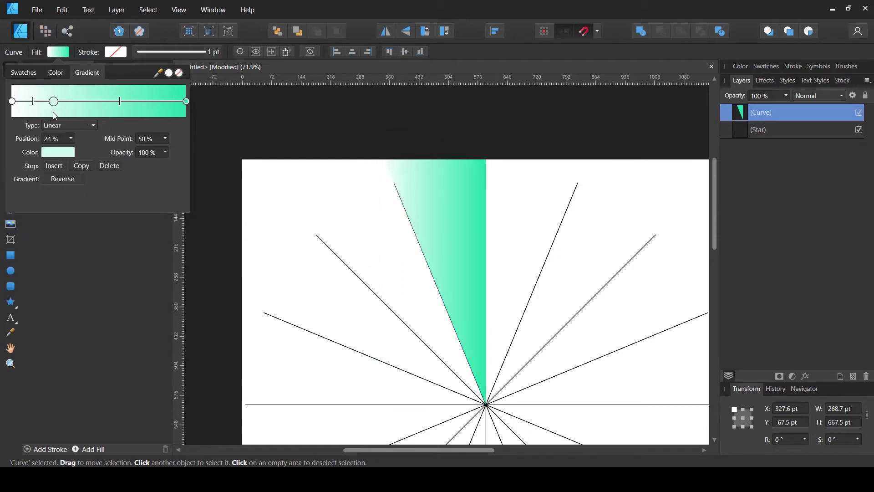
pyautogui.click(13, 102)
pyautogui.click(49, 153)
pyautogui.moveTo(65, 188); pyautogui.dragTo(84, 188)
pyautogui.click(102, 202)
pyautogui.click(83, 216)
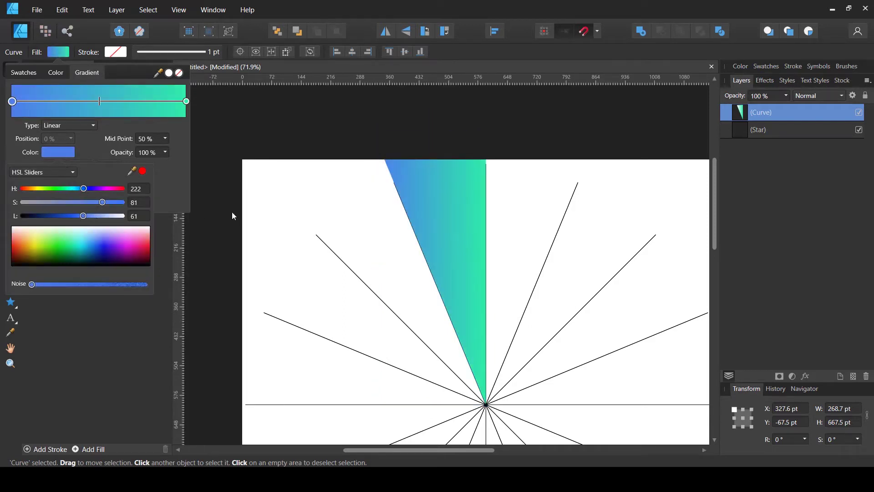
pyautogui.click(844, 179)
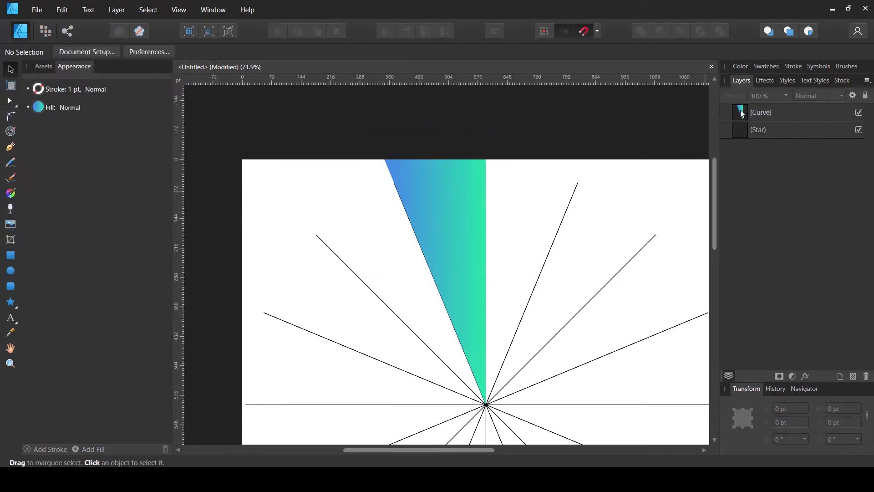
# Create a symbol from the gradient-filled triangle curve.
pyautogui.click(760, 112)
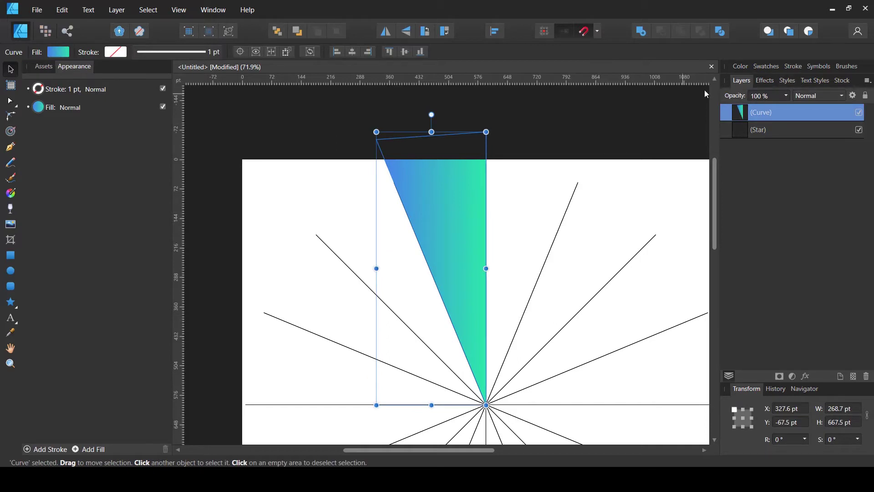
pyautogui.click(817, 67)
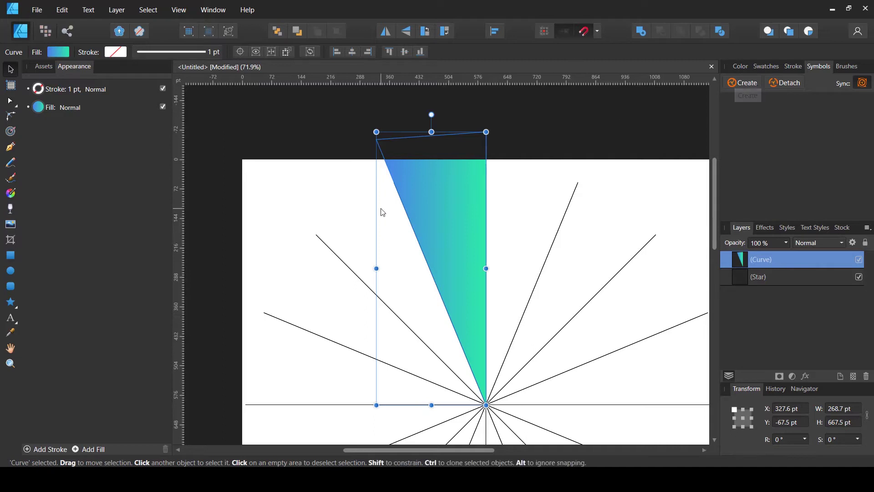
pyautogui.click(751, 82)
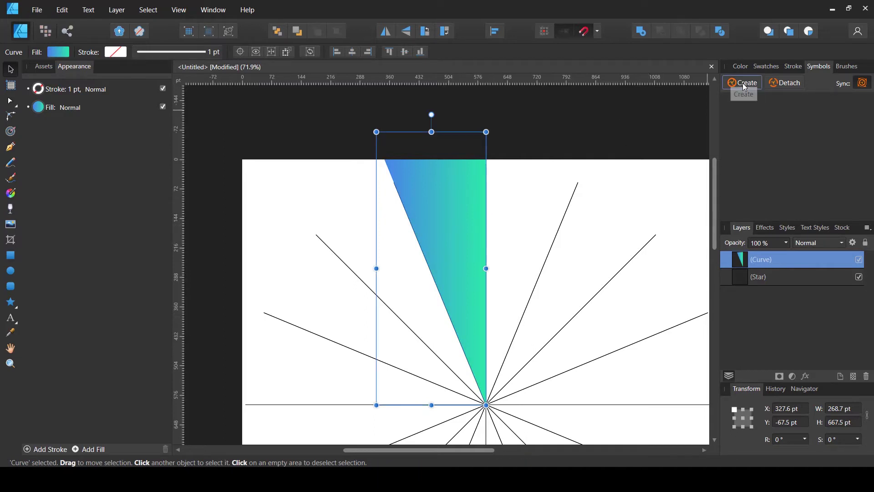
pyautogui.click(816, 67)
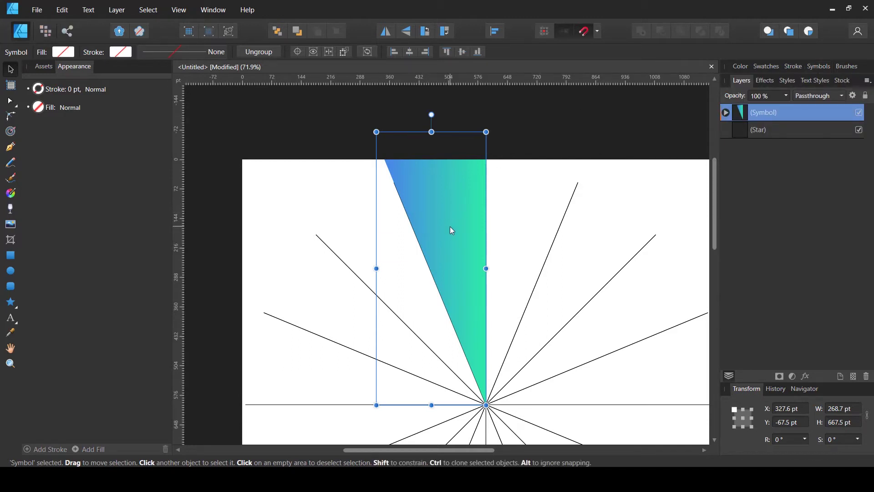
# Duplicate the wedge symbol and move the copy's transform origin onto the vertical star line at X 596.3, Y 266.2 pt.
pyautogui.hotkey('ctrl', 'j')
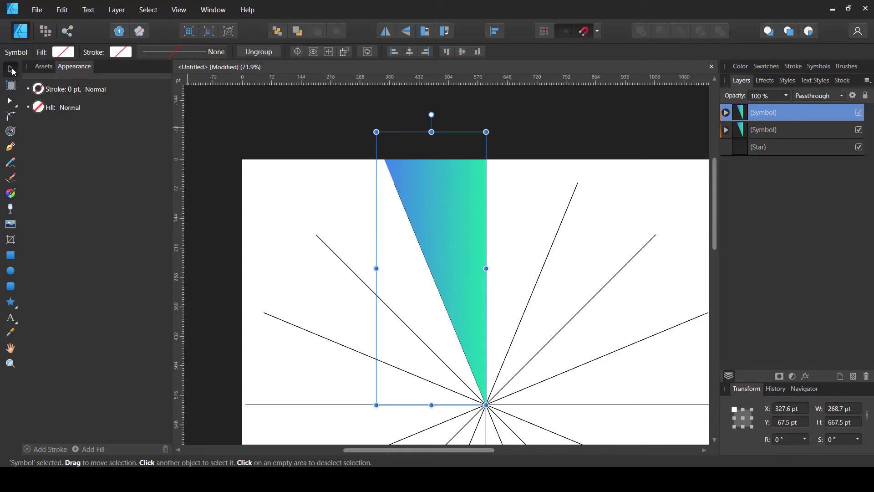
pyautogui.click(742, 125)
pyautogui.click(738, 119)
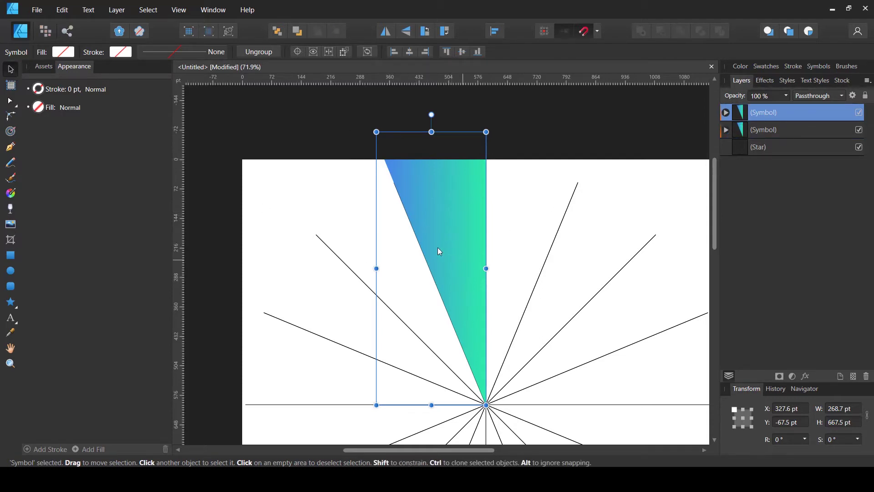
pyautogui.click(298, 50)
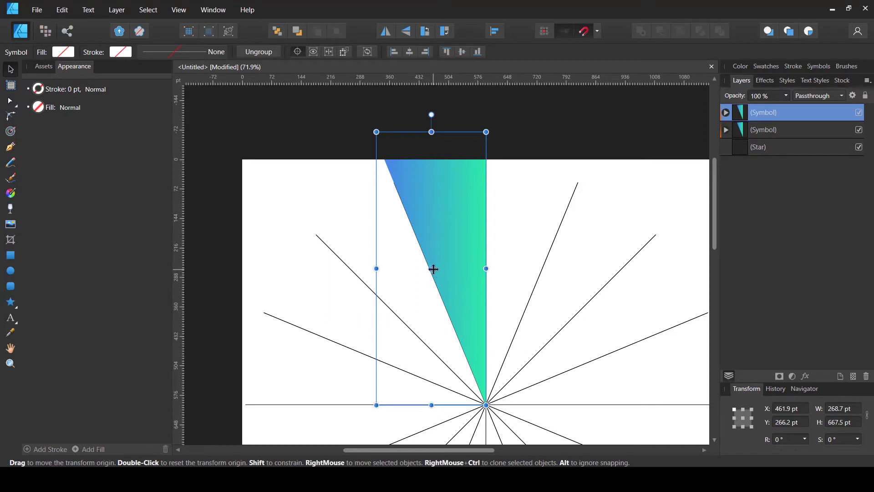
pyautogui.moveTo(433, 269); pyautogui.dragTo(490, 274)
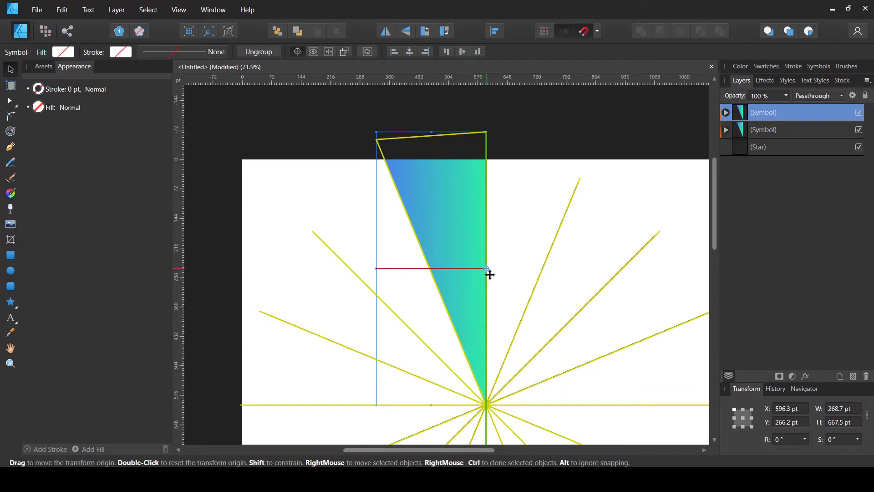
pyautogui.moveTo(490, 274); pyautogui.dragTo(490, 274)
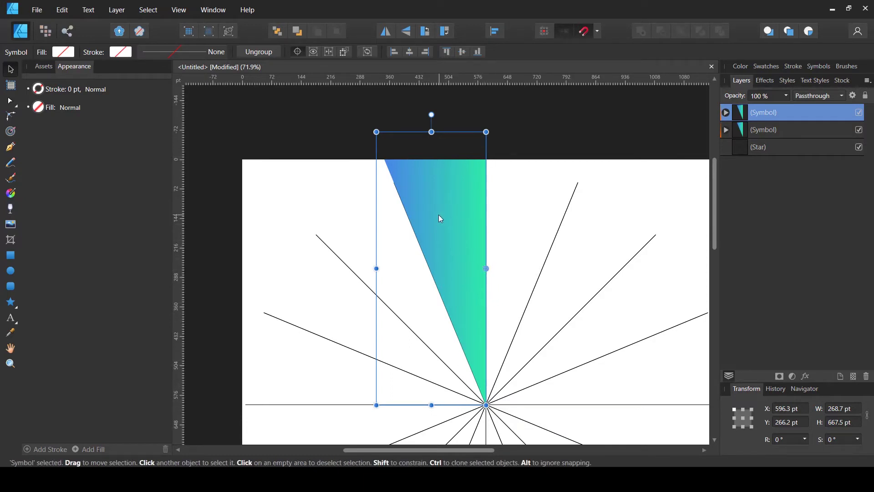
# Flip the copied wedge horizontally and move it across the vertical star line so it mirrors the original wedge.
pyautogui.click(387, 32)
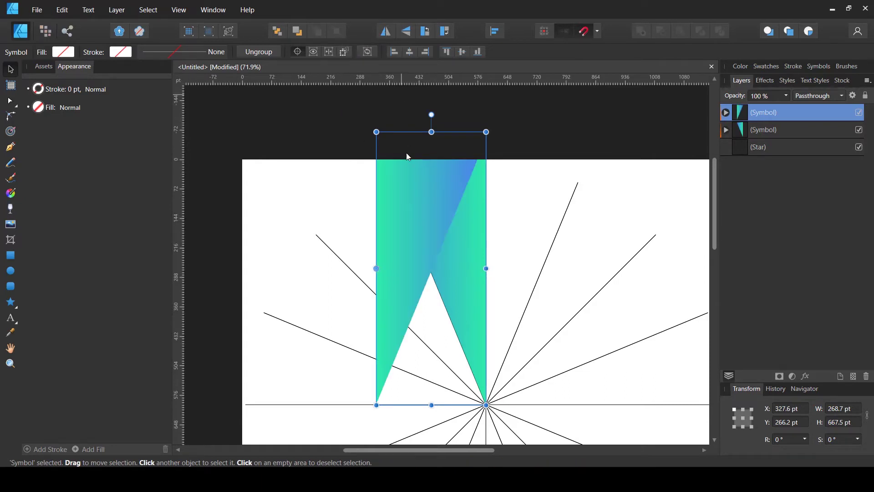
pyautogui.moveTo(385, 220); pyautogui.dragTo(489, 236)
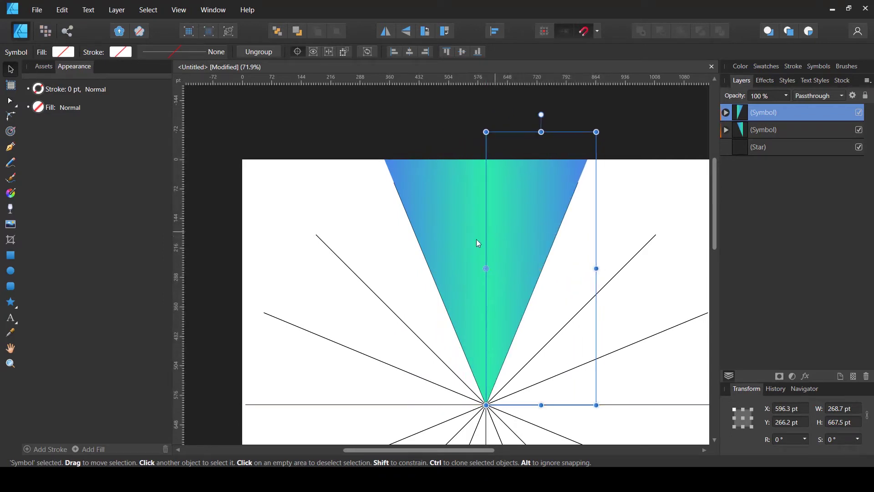
pyautogui.click(621, 200)
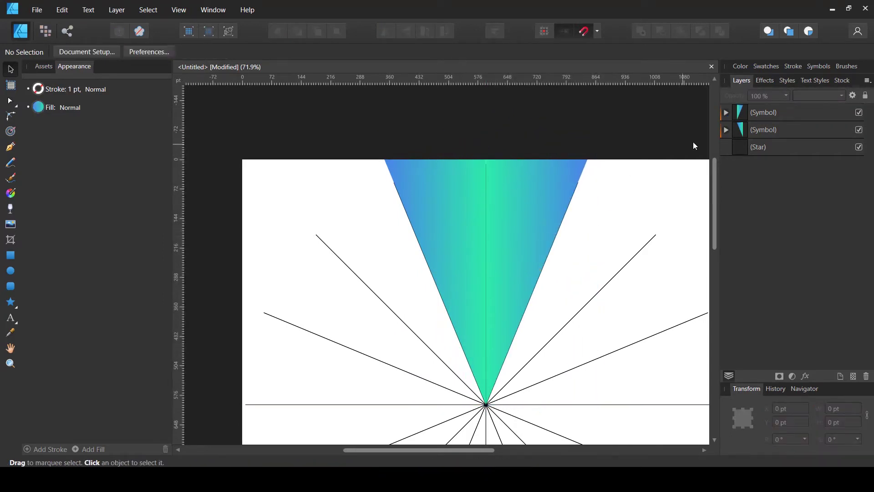
# Group the two mirrored wedge symbols and move the group's transform origin to the star's centre at X 596.3, Y 600 pt.
pyautogui.click(746, 131)
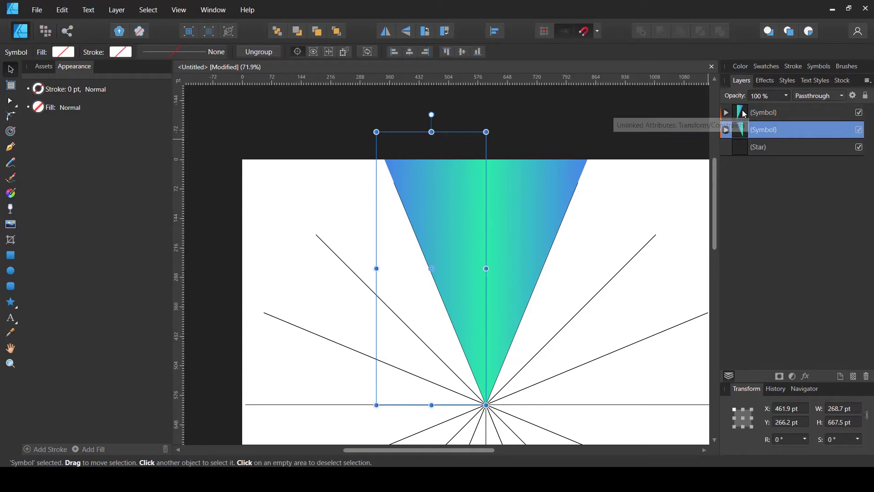
pyautogui.keyDown('shift'); pyautogui.click(745, 114); pyautogui.keyUp('shift')
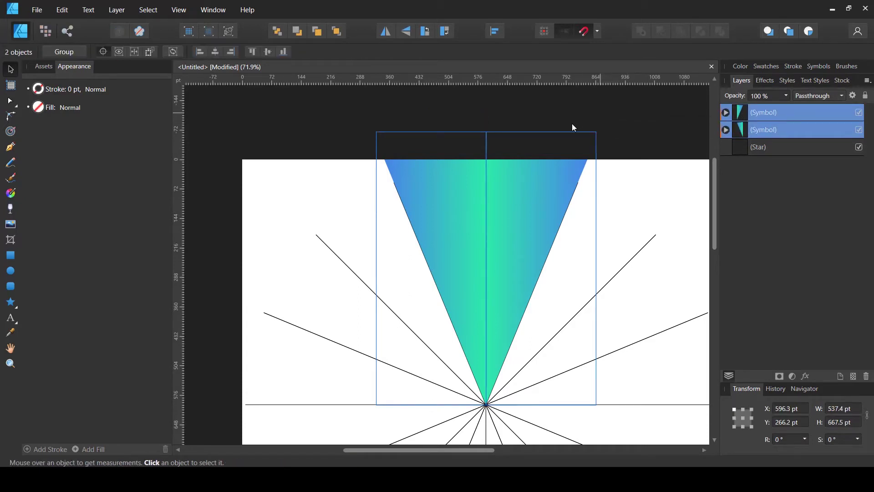
pyautogui.hotkey('ctrl', 'g')
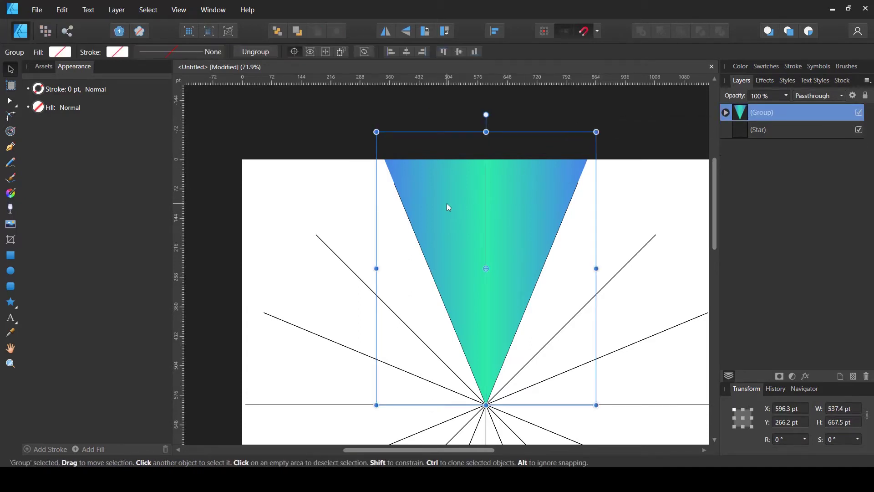
pyautogui.scroll(-3, 447, 203)
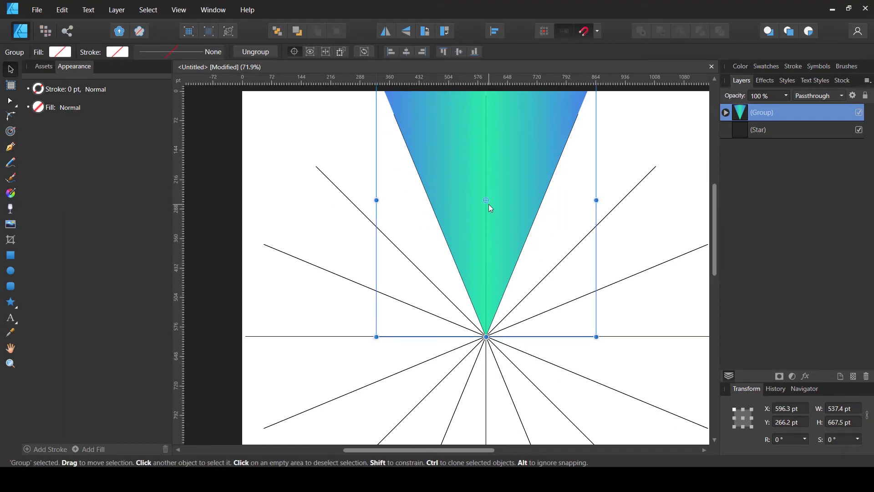
pyautogui.moveTo(488, 201); pyautogui.dragTo(488, 337)
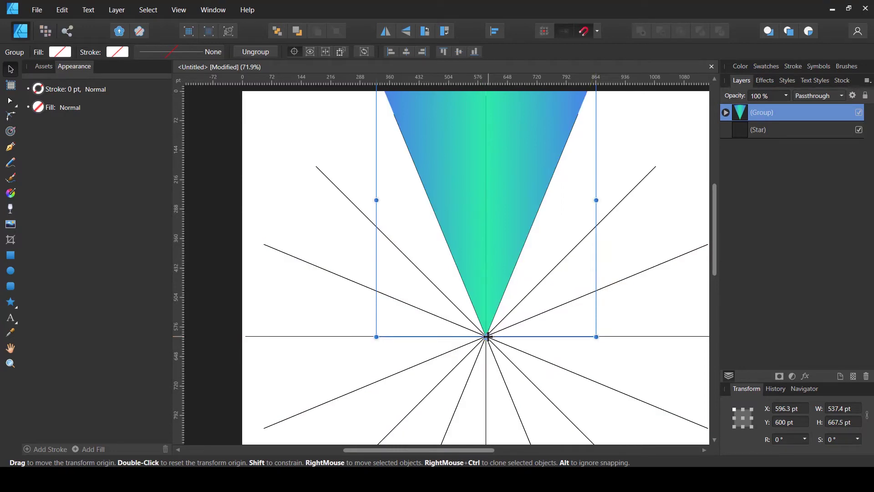
# Duplicate the wedge group and rotate the copy to -45° about the star's centre.
pyautogui.scroll(3, 524, 299)
pyautogui.scroll(-3, 471, 271)
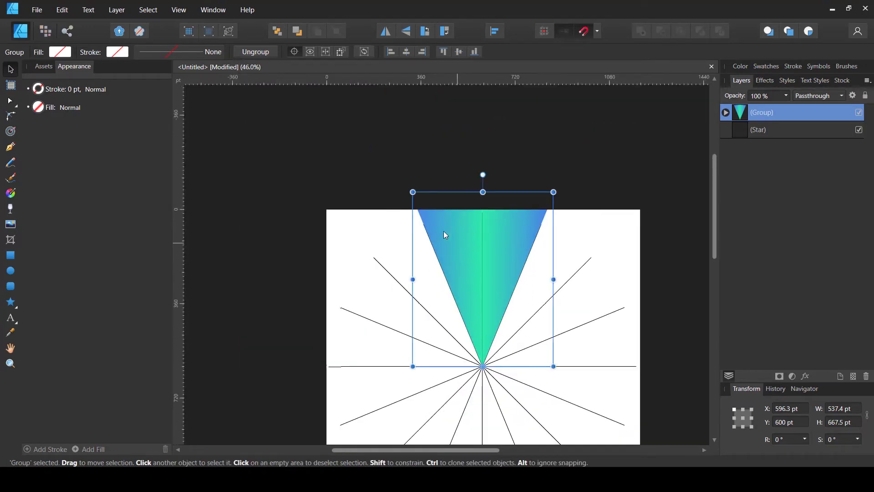
pyautogui.scroll(-2, 381, 230)
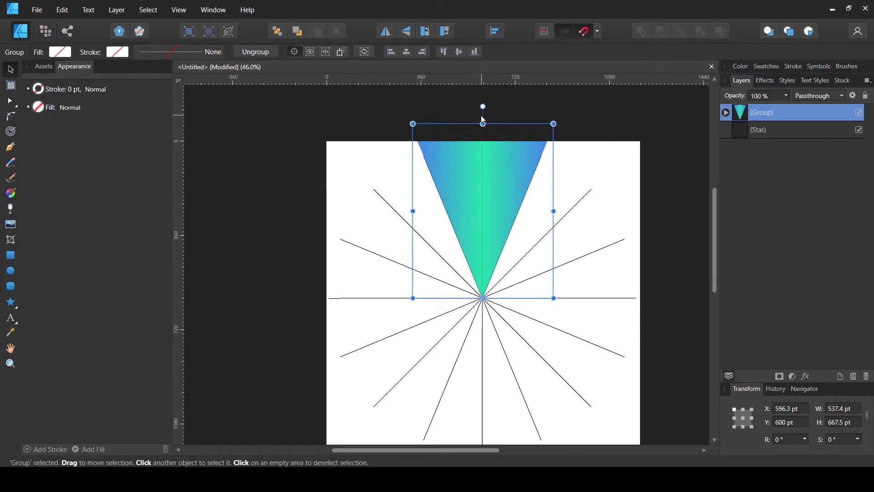
pyautogui.hotkey('ctrl', 'j')
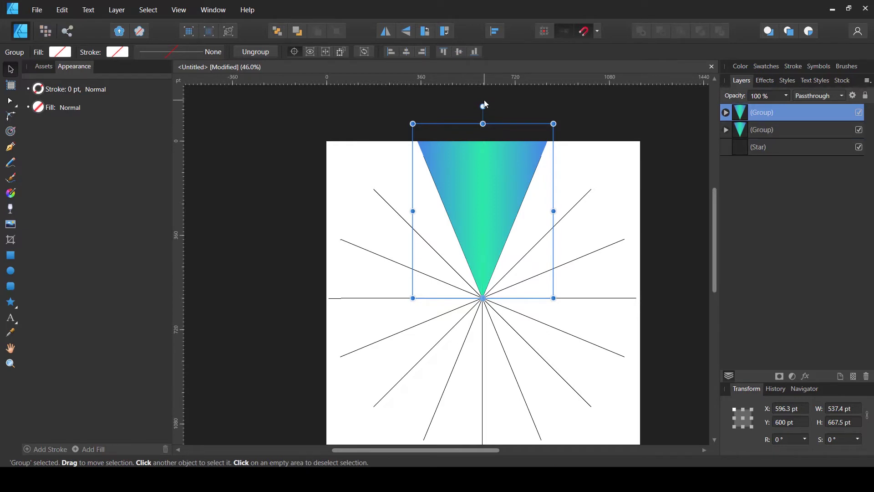
pyautogui.moveTo(483, 106); pyautogui.dragTo(595, 189)
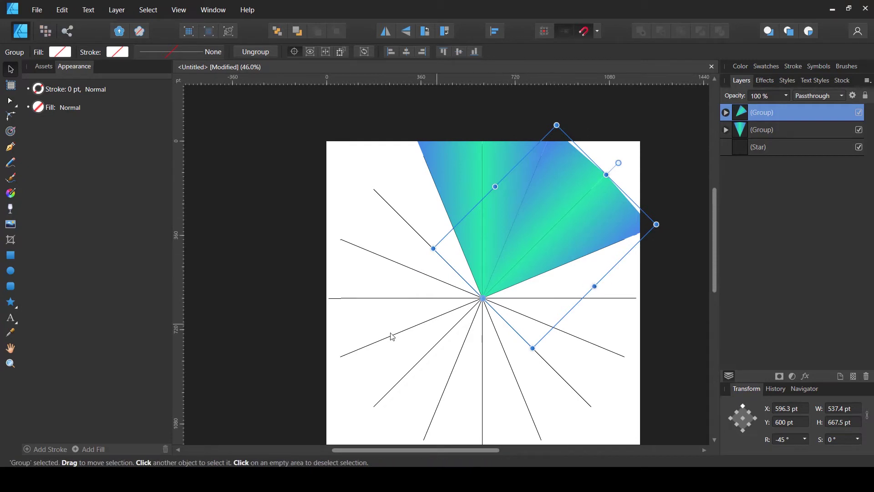
# Repeat the rotated duplication around the star's centre until eight wedge groups complete the full circle.
pyautogui.hotkey('ctrl', 'j')
pyautogui.hotkey('ctrl', 'j')
pyautogui.hotkey('ctrl', 'j')
pyautogui.hotkey('ctrl', 'j')
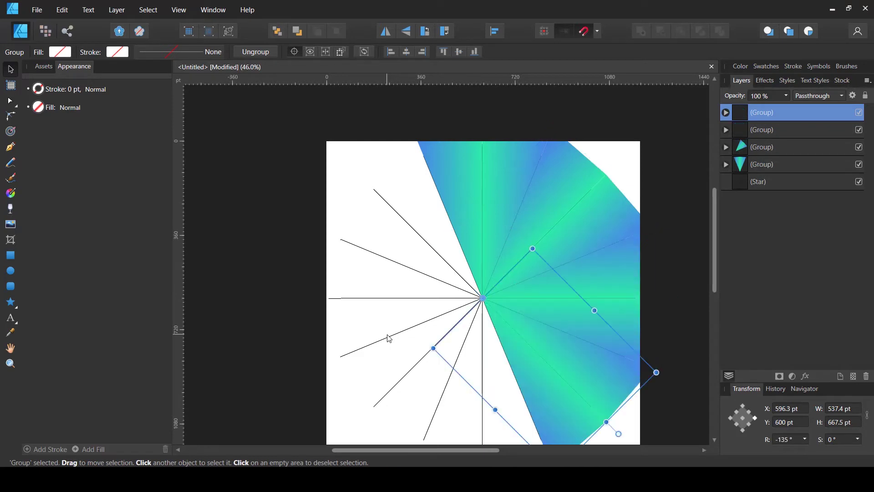
pyautogui.hotkey('ctrl', 'j')
pyautogui.hotkey('ctrl', 'j')
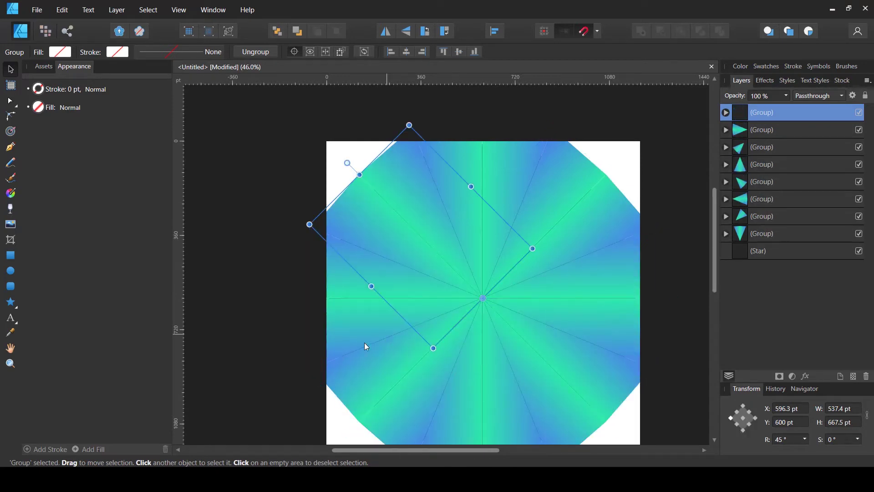
pyautogui.scroll(-2, 265, 227)
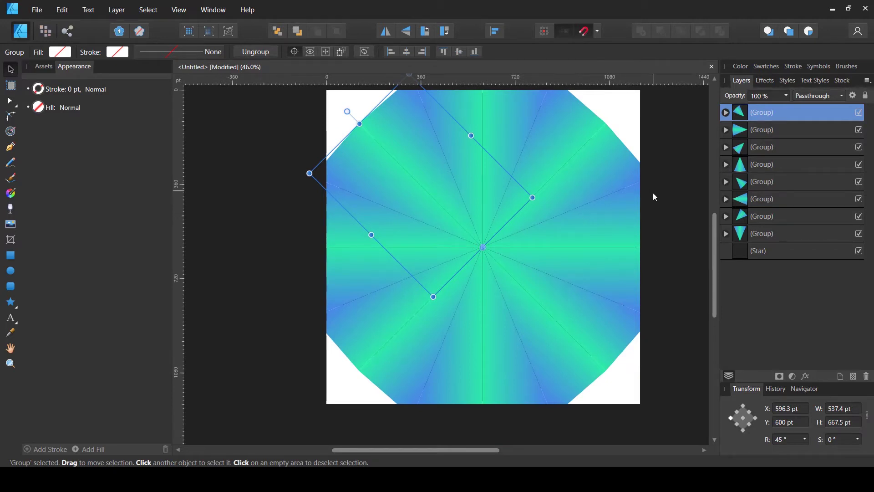
pyautogui.scroll(1, 580, 195)
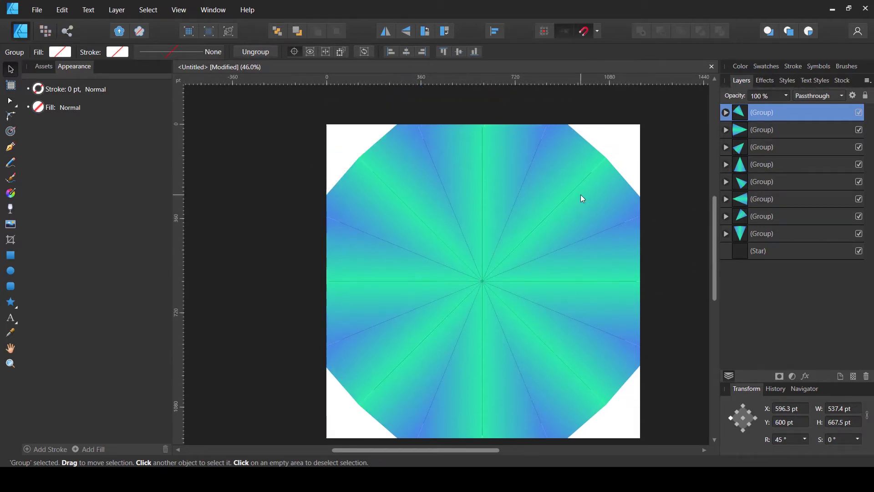
# Select all eight wedge groups, leaving out the star, and combine them into one group.
pyautogui.click(631, 155)
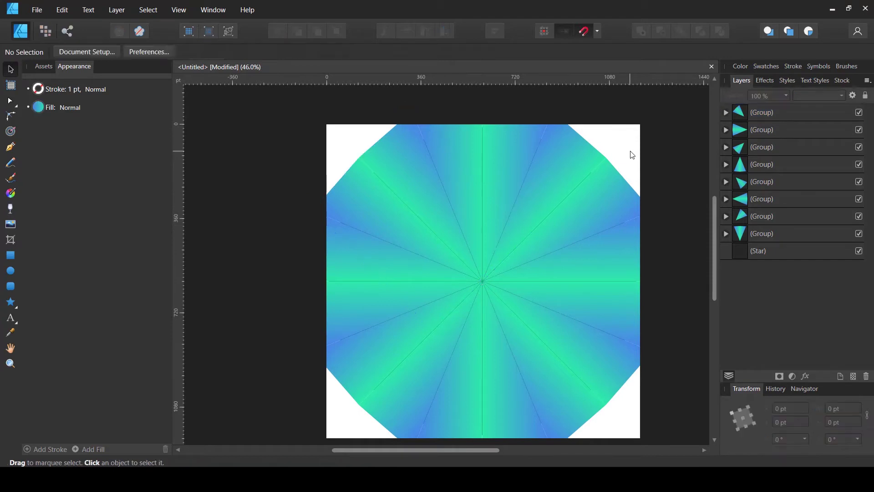
pyautogui.click(745, 234)
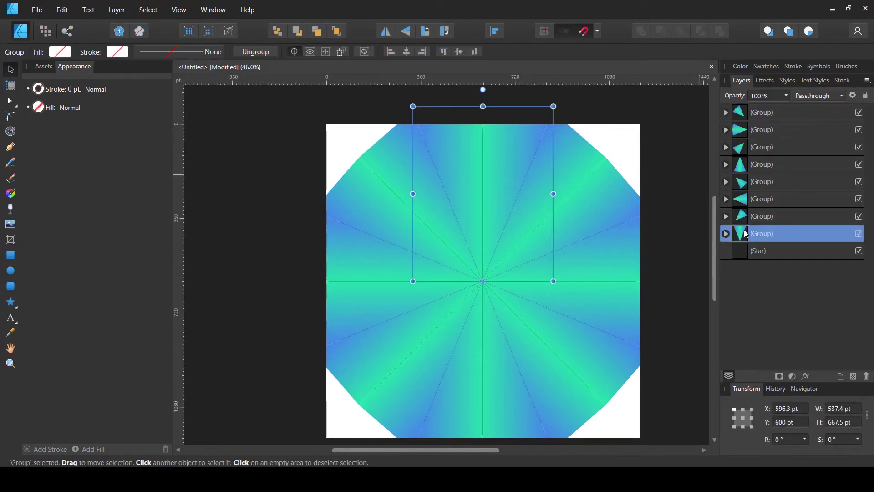
pyautogui.keyDown('shift'); pyautogui.click(738, 117); pyautogui.keyUp('shift')
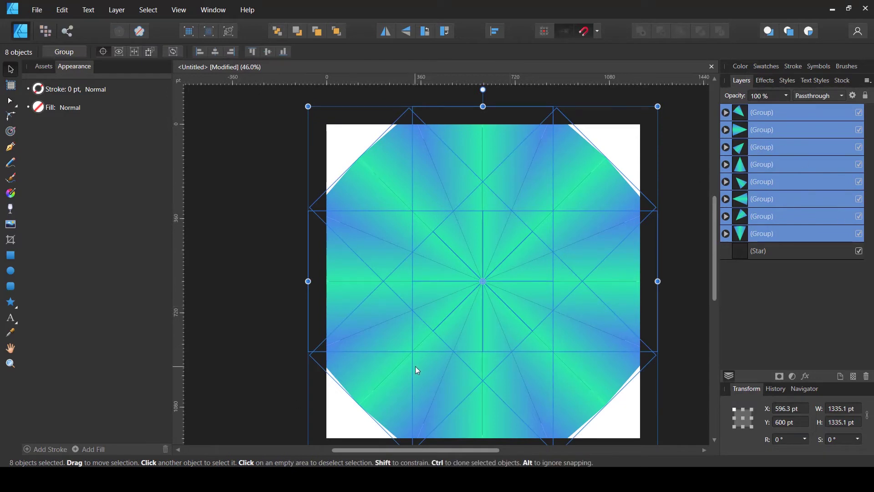
pyautogui.hotkey('ctrl', 'g')
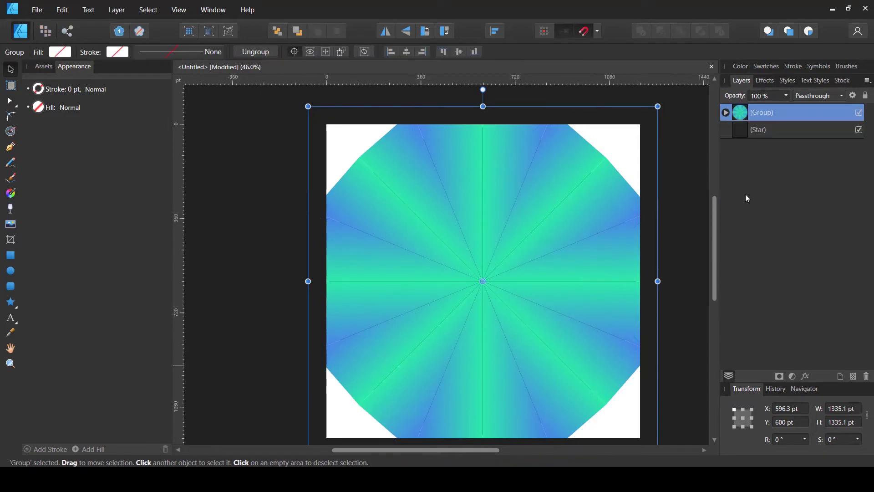
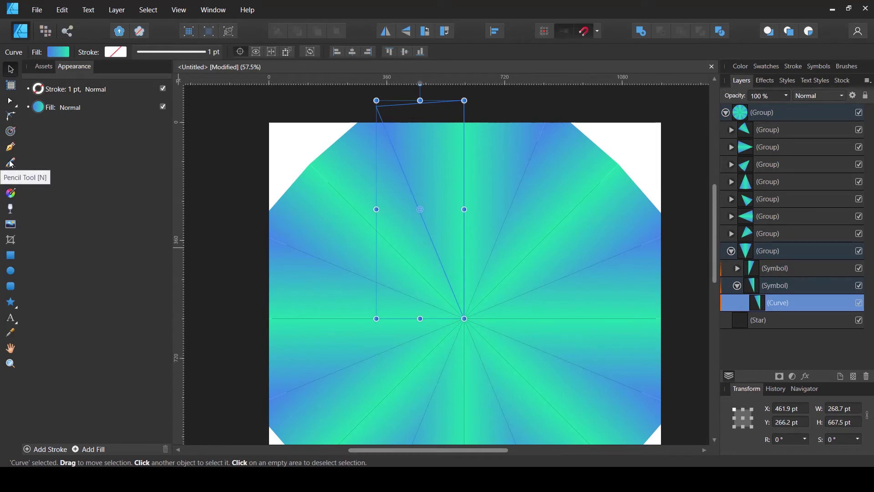
# Draw a looping freehand pencil curve about 158 × 280 pt in the wedge with a black stroke, and nudge it outward from the wedge's centreline.
pyautogui.click(11, 163)
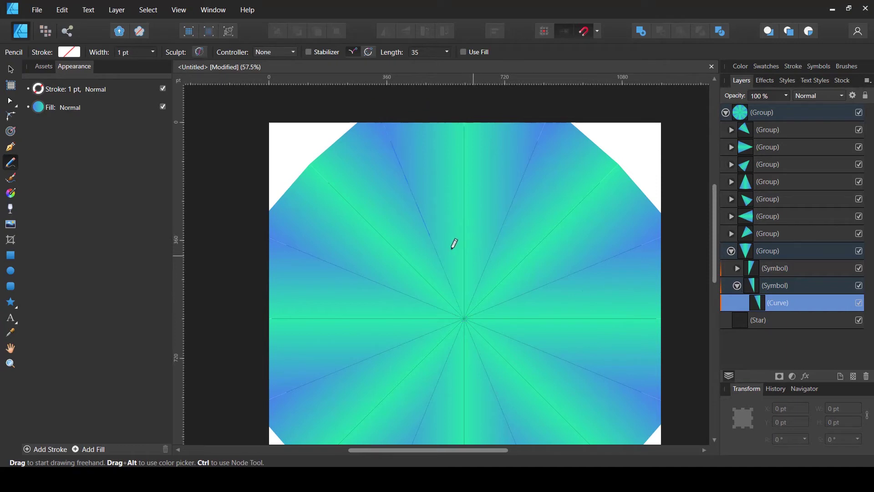
pyautogui.moveTo(423, 184); pyautogui.dragTo(473, 256)
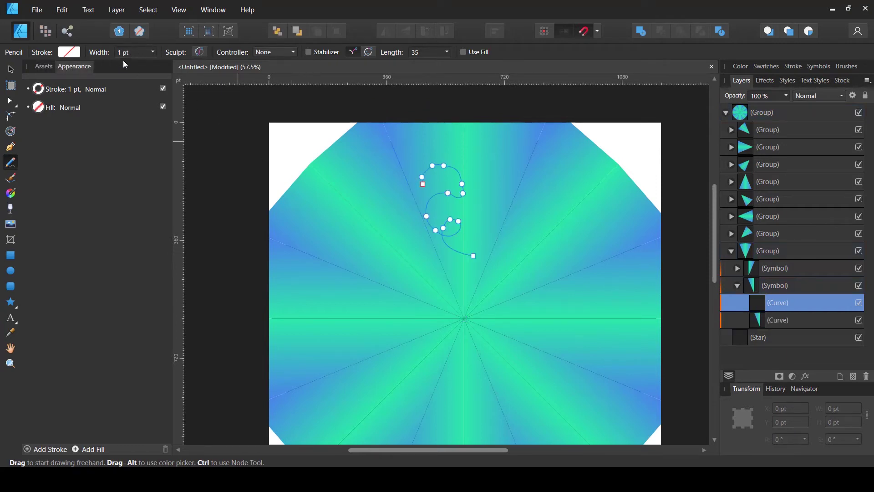
pyautogui.click(154, 51)
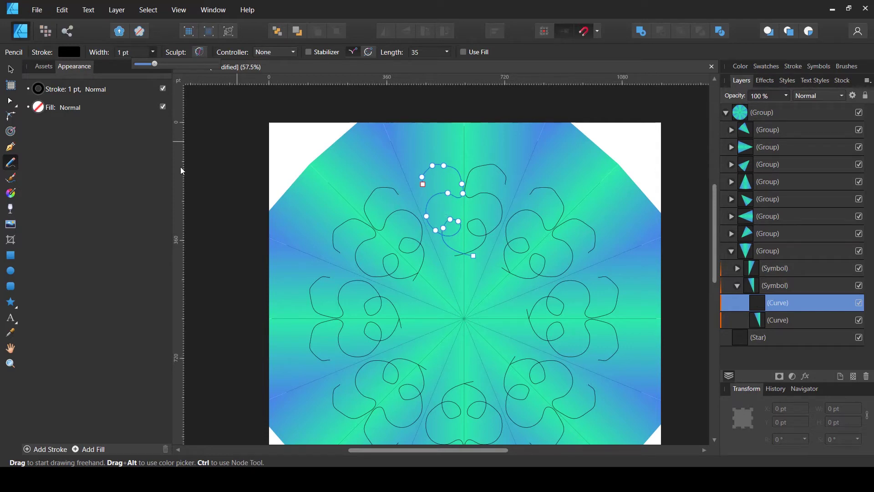
pyautogui.press('v')
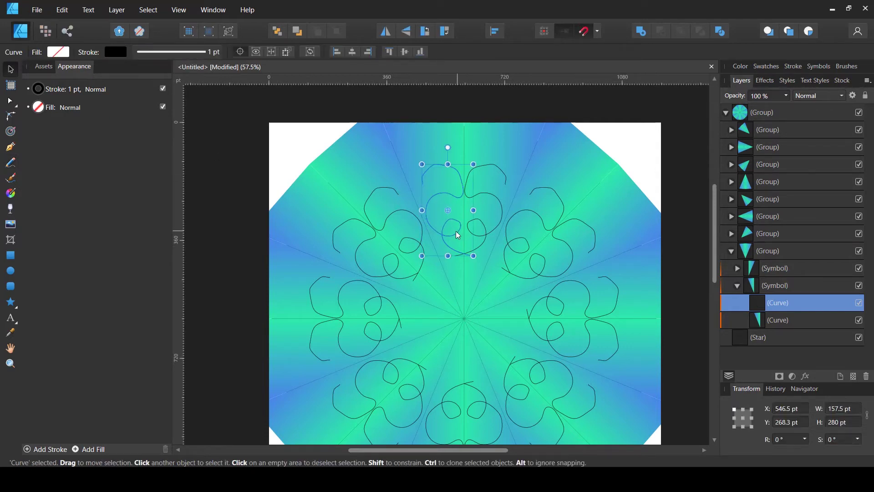
pyautogui.moveTo(457, 235)
pyautogui.mouseDown()
pyautogui.moveTo(437, 236)
pyautogui.moveTo(461, 242)
pyautogui.mouseUp()
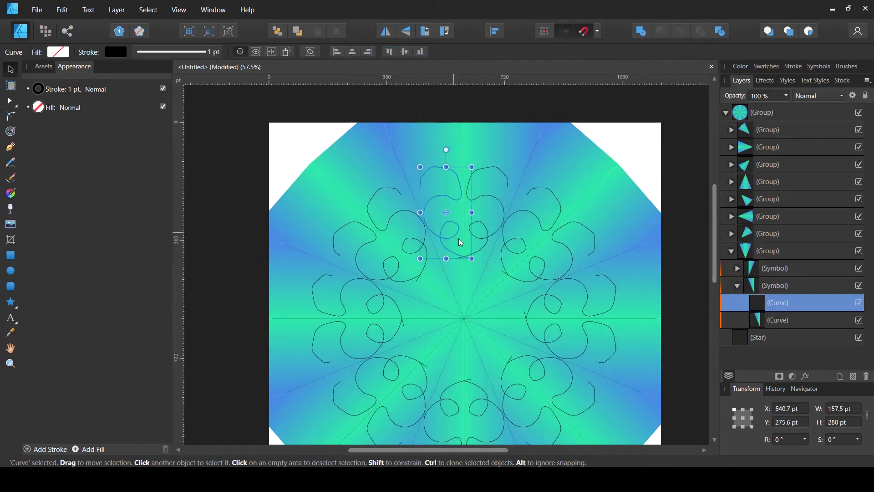
# Nest the looping curve inside the wedge curve of the same symbol to clip it to the wedge.
pyautogui.click(763, 322)
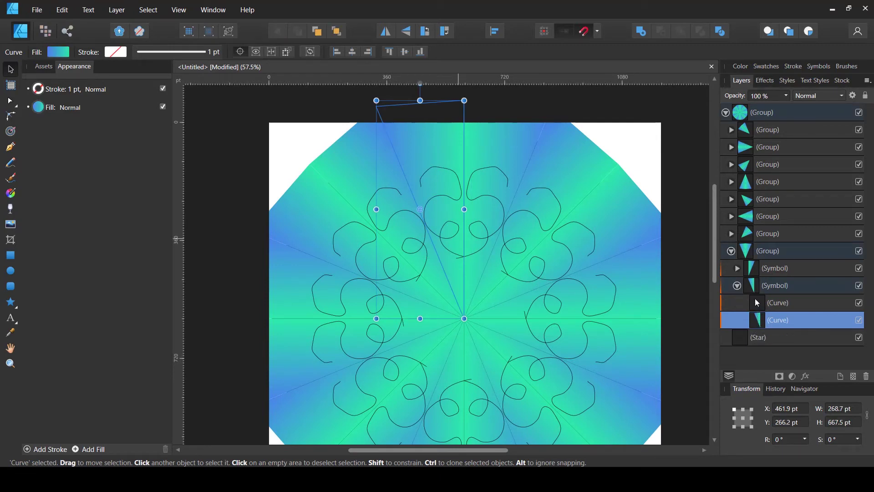
pyautogui.click(758, 303)
pyautogui.moveTo(757, 303); pyautogui.dragTo(771, 324)
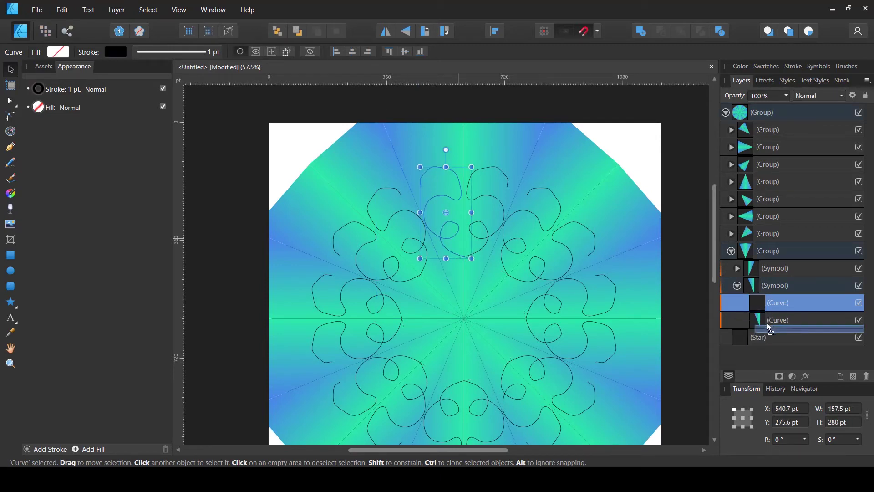
pyautogui.moveTo(778, 324); pyautogui.dragTo(768, 329)
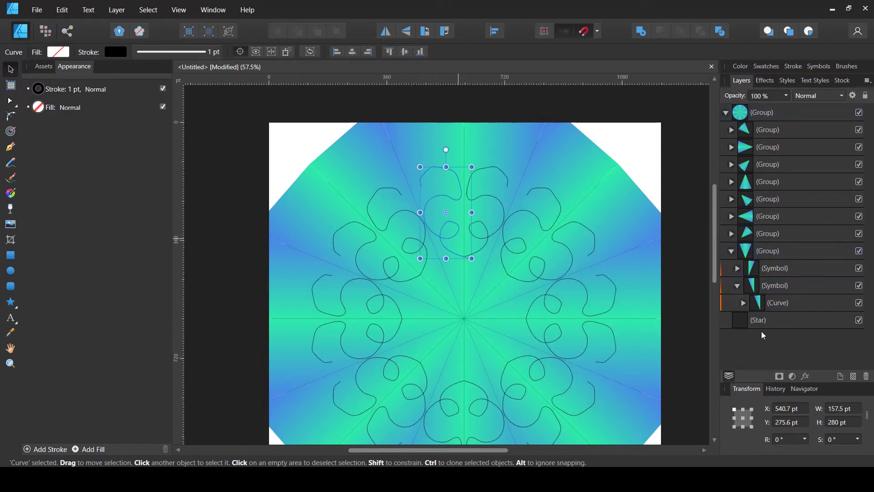
# Remove the wedge curve's gradient fill and move the clipped looping curve towards the star's centre, to X 571.3, Y 386.9 pt.
pyautogui.click(749, 303)
pyautogui.click(743, 304)
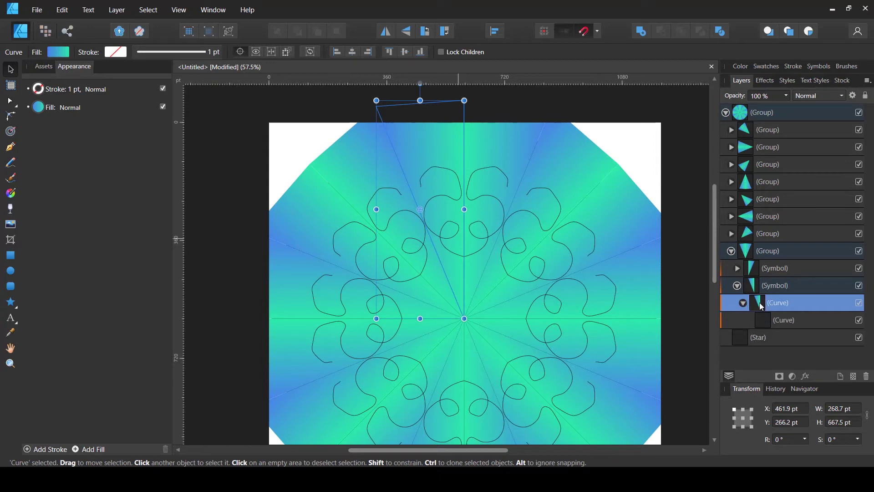
pyautogui.click(60, 52)
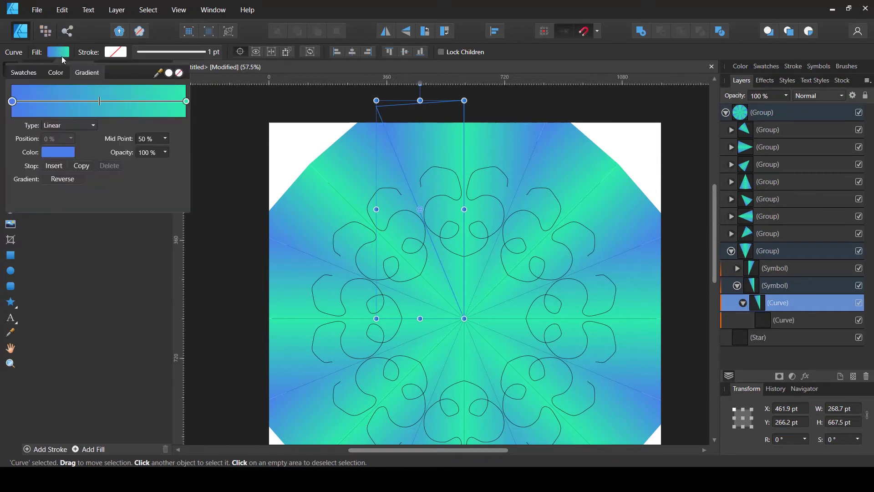
pyautogui.click(180, 74)
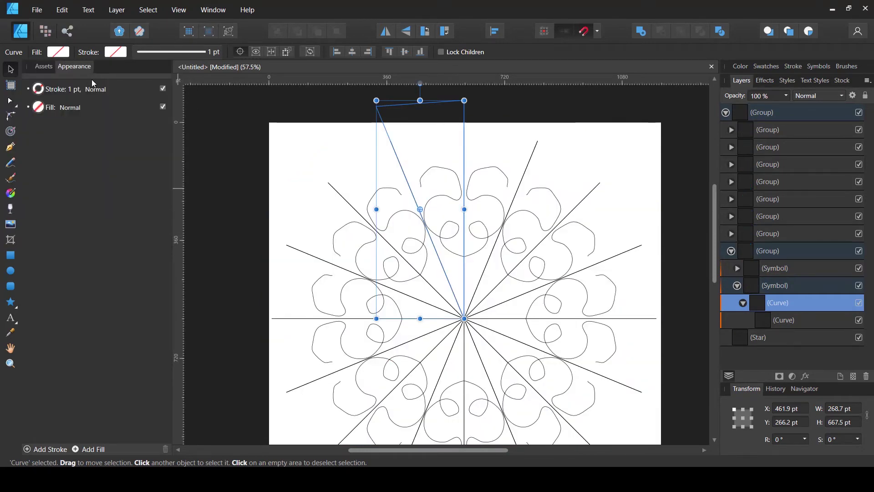
pyautogui.click(768, 320)
pyautogui.moveTo(451, 231); pyautogui.dragTo(469, 280)
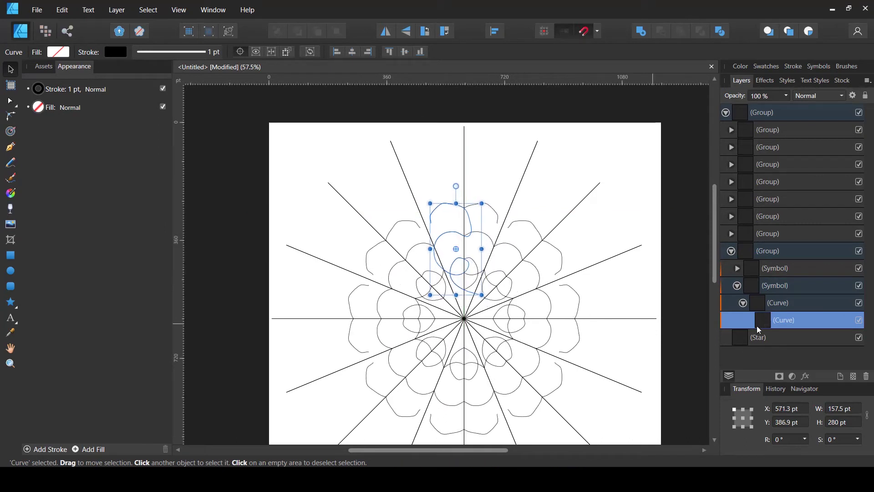
# Draw wavy freehand pencil lines across the outer part of the wedge, plus a short stroke about 31 × 56 pt at its edge.
pyautogui.click(12, 167)
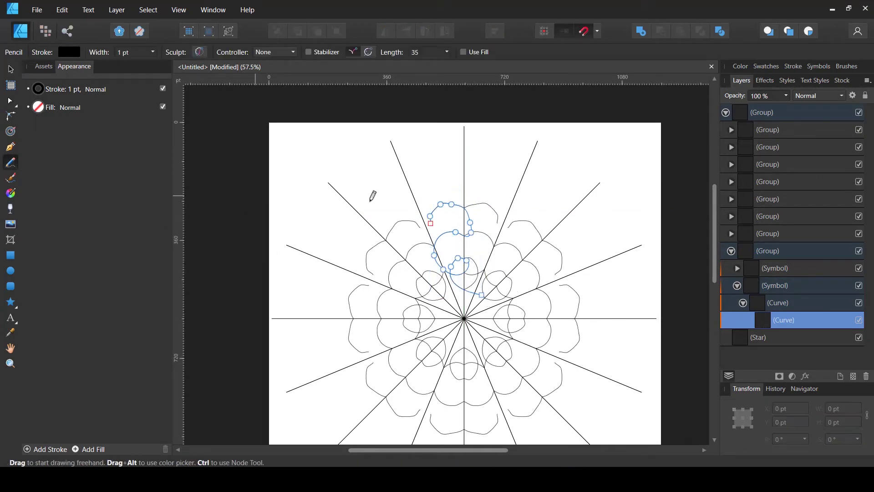
pyautogui.moveTo(460, 195)
pyautogui.mouseDown()
pyautogui.moveTo(465, 178)
pyautogui.moveTo(455, 165)
pyautogui.moveTo(445, 182)
pyautogui.moveTo(403, 169)
pyautogui.mouseUp()
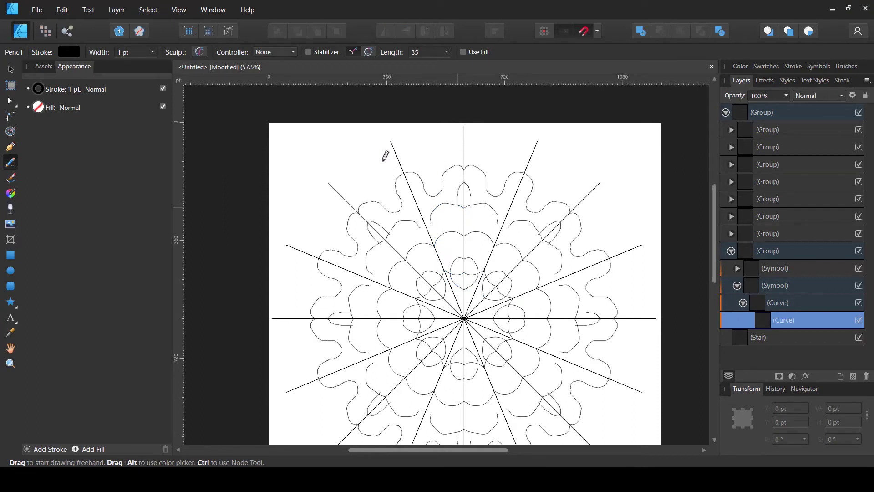
pyautogui.moveTo(398, 153)
pyautogui.mouseDown()
pyautogui.moveTo(417, 152)
pyautogui.moveTo(418, 194)
pyautogui.moveTo(428, 198)
pyautogui.moveTo(434, 150)
pyautogui.moveTo(446, 147)
pyautogui.moveTo(452, 178)
pyautogui.moveTo(475, 140)
pyautogui.mouseUp()
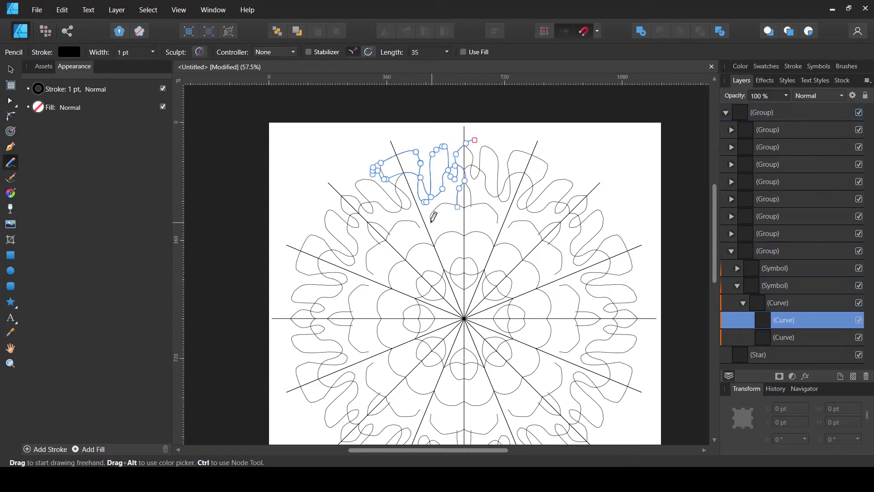
pyautogui.scroll(2, 444, 317)
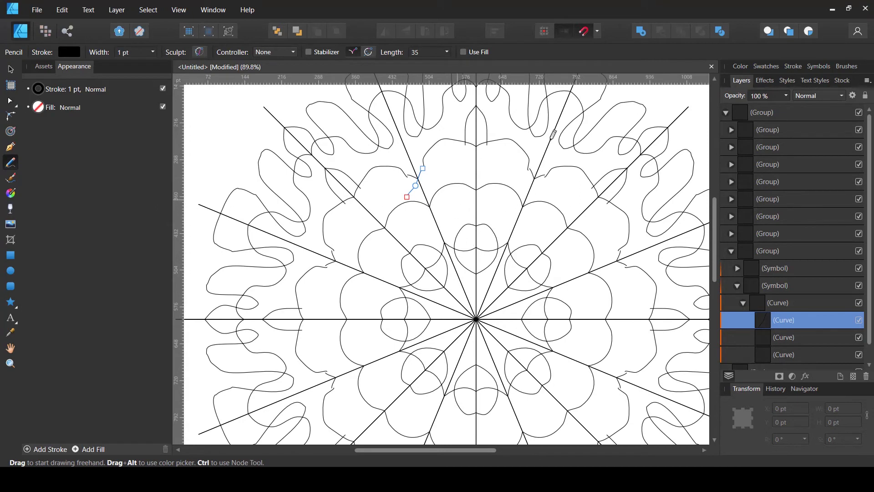
# Select all three freehand curves clipped inside the wedge and set their stroke width to 3 pt.
pyautogui.scroll(-1, 767, 343)
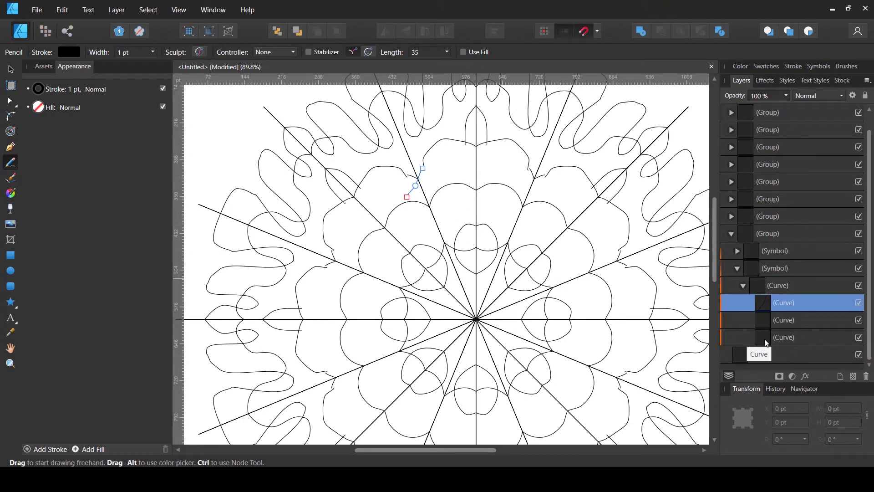
pyautogui.click(745, 286)
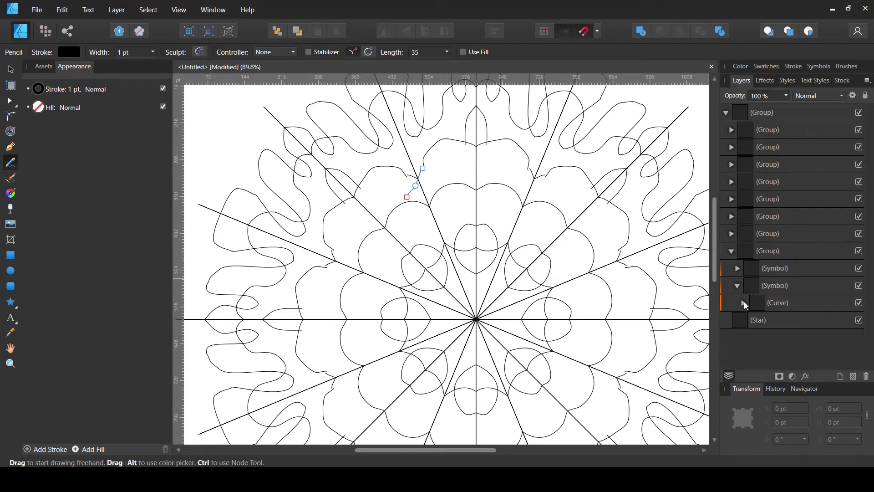
pyautogui.click(743, 302)
pyautogui.click(744, 304)
pyautogui.press('v')
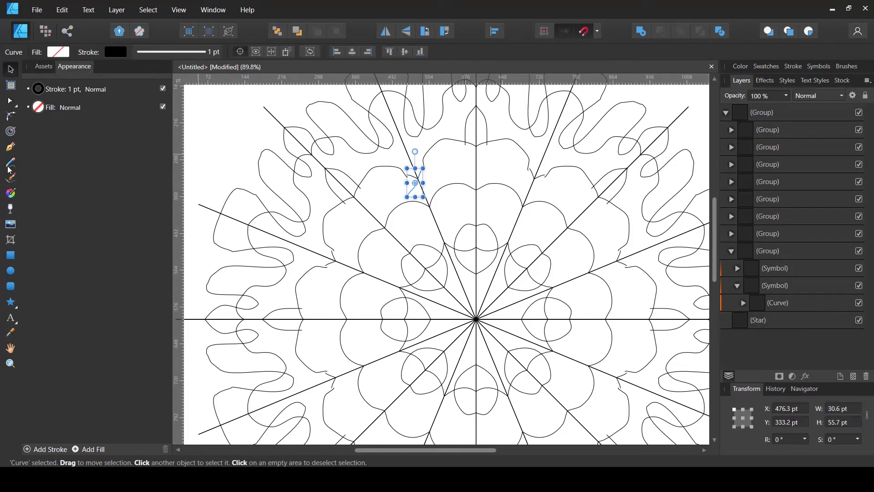
pyautogui.click(7, 147)
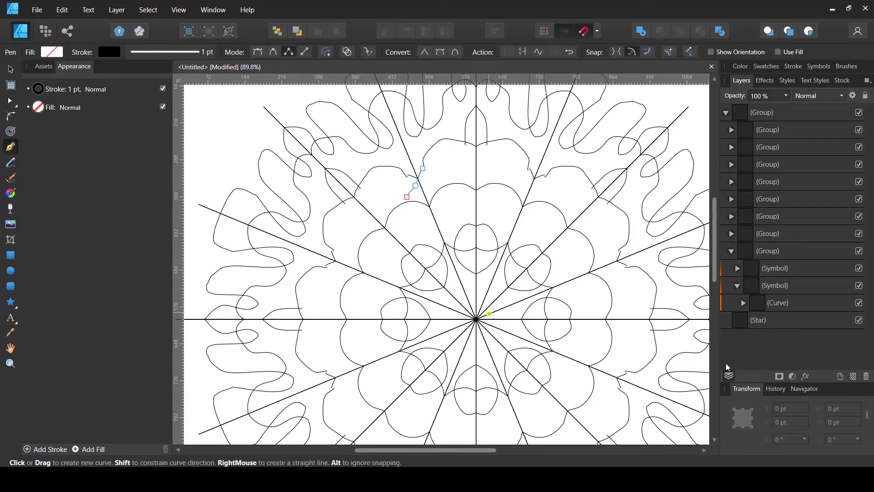
pyautogui.click(744, 303)
pyautogui.keyDown('shift'); pyautogui.click(762, 331); pyautogui.keyUp('shift')
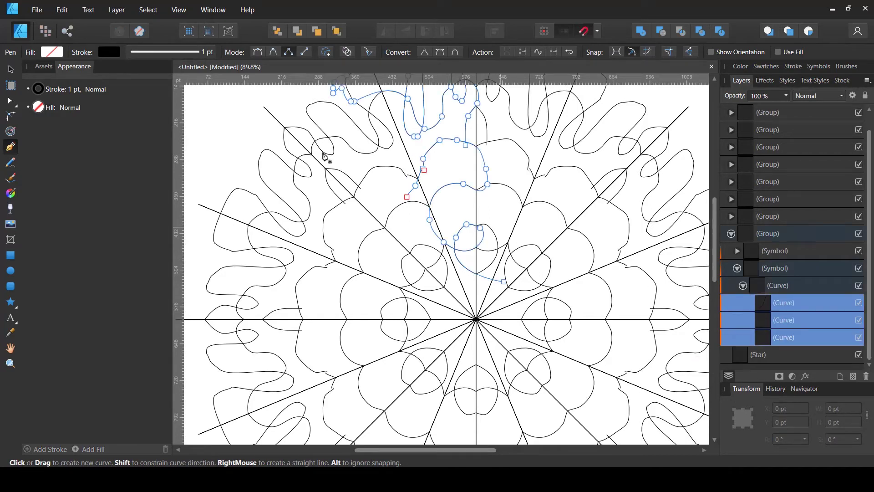
pyautogui.click(157, 51)
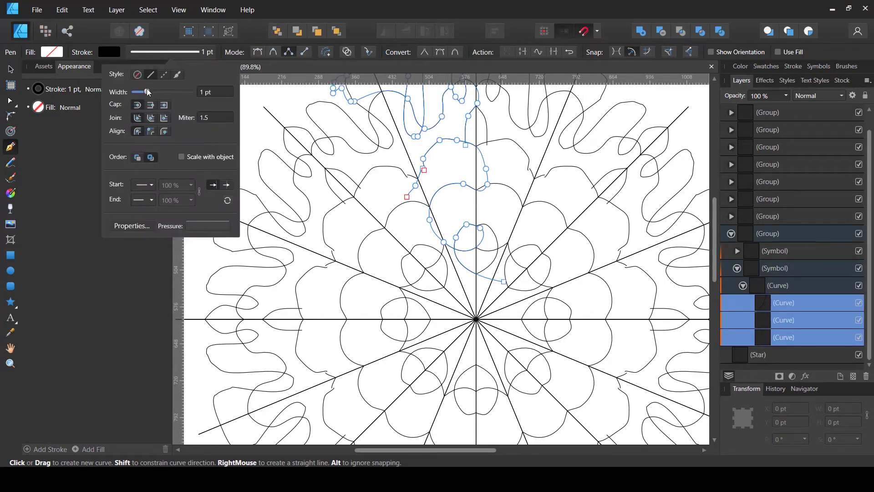
pyautogui.moveTo(147, 90); pyautogui.dragTo(152, 92)
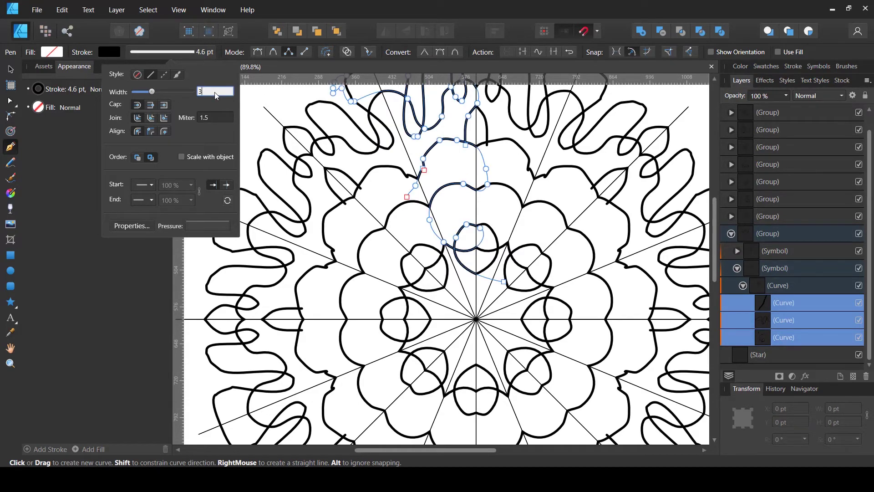
pyautogui.write('3')
pyautogui.press('Return')
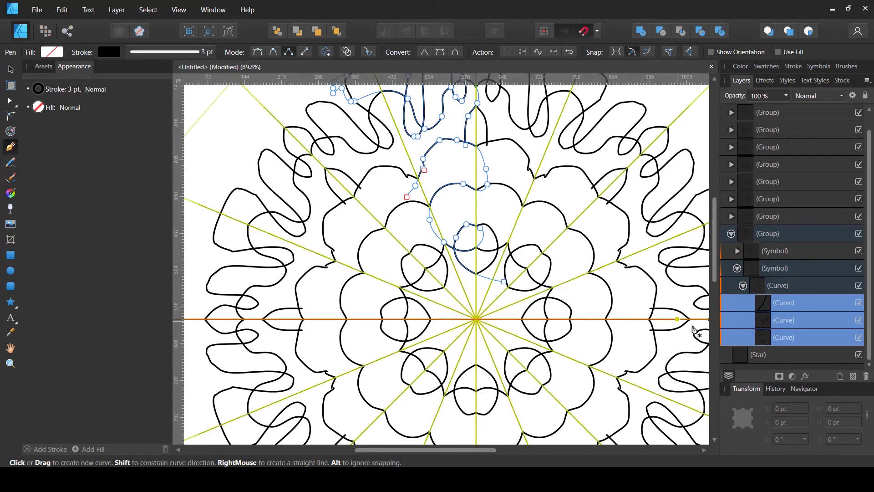
pyautogui.click(768, 346)
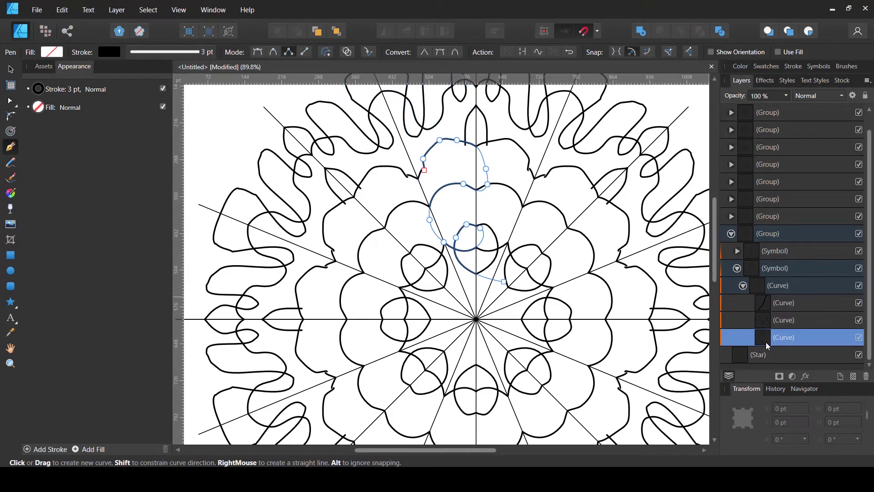
pyautogui.scroll(6, 499, 253)
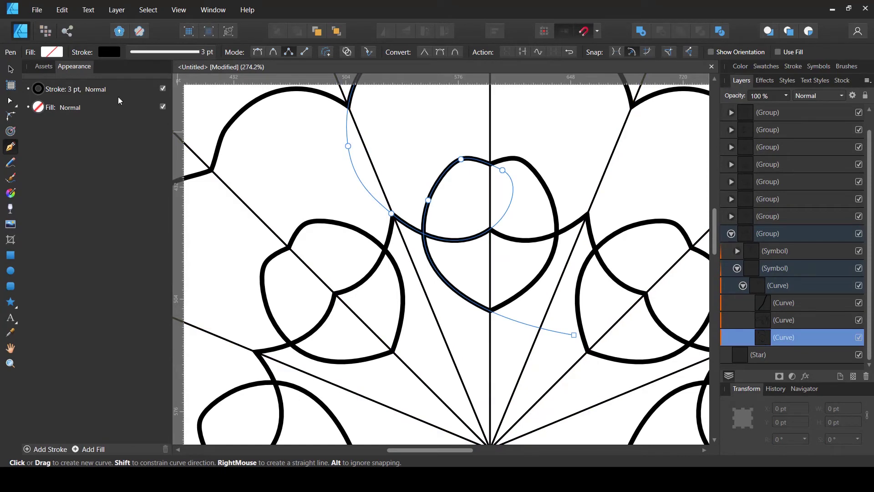
pyautogui.click(490, 230)
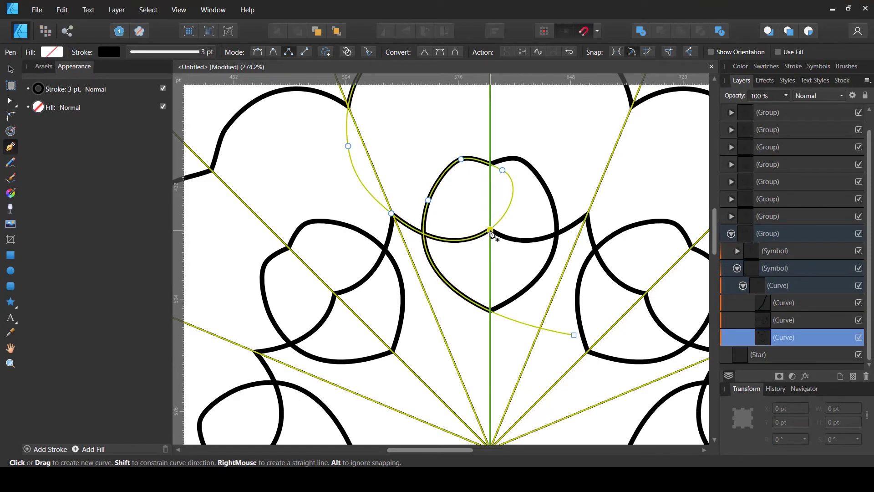
pyautogui.click(475, 237)
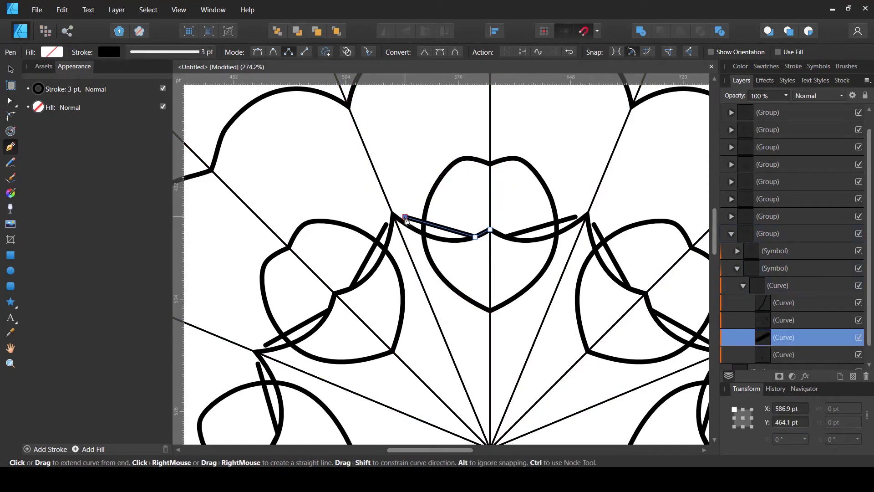
pyautogui.press('ctrl')
pyautogui.keyDown('ctrl'); pyautogui.click(411, 224); pyautogui.keyUp('ctrl')
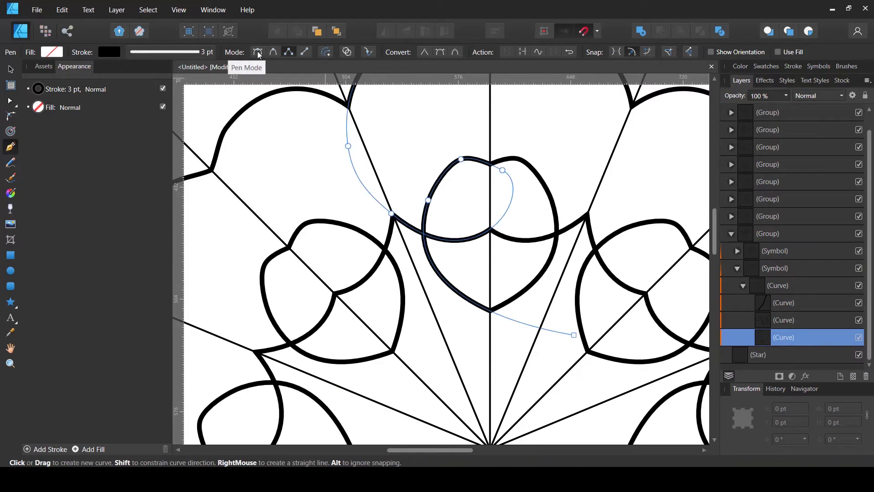
# Trace the lower part of the innermost petal within the wedge as a closed curved Pen shape, overlapping the centreline.
pyautogui.moveTo(490, 229); pyautogui.dragTo(431, 277)
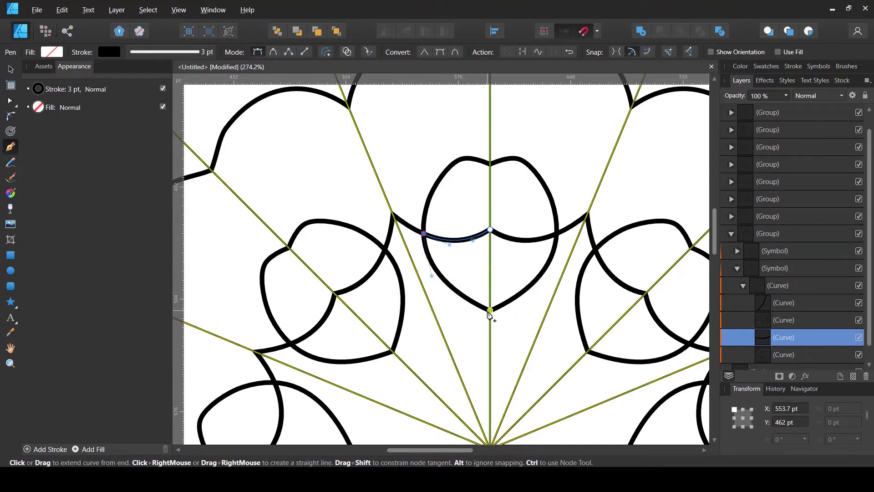
pyautogui.moveTo(490, 310); pyautogui.dragTo(524, 321)
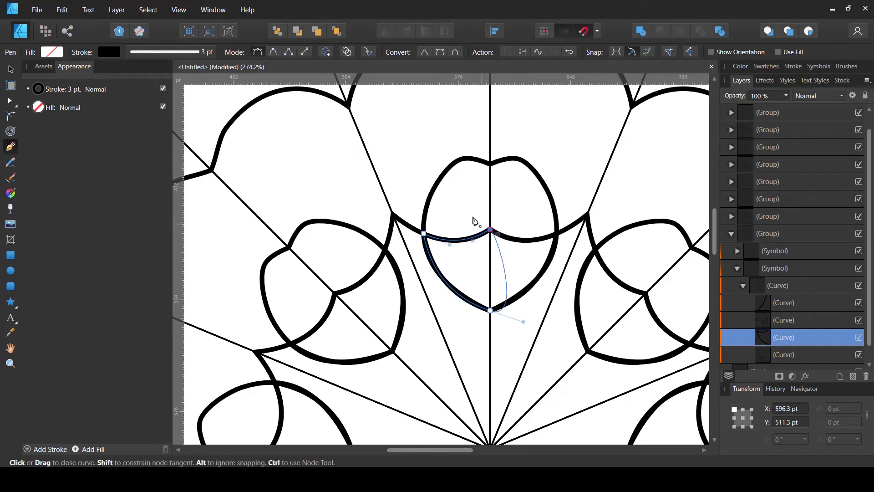
pyautogui.click(474, 222)
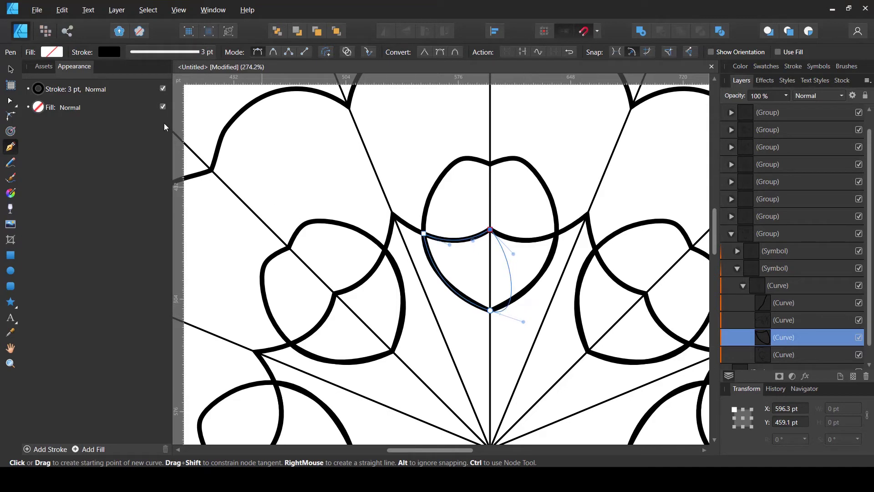
# Fill the new petal shape with bright green, HSL 131, 82, 59.
pyautogui.click(51, 52)
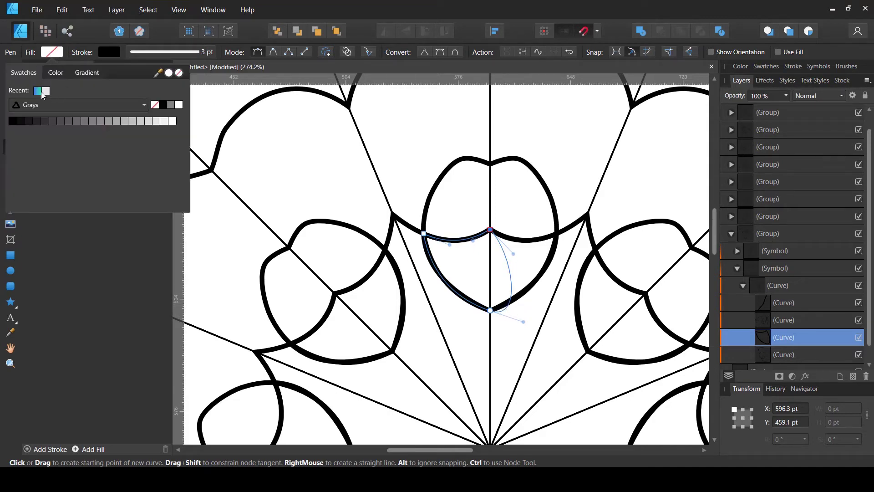
pyautogui.click(55, 73)
pyautogui.click(94, 107)
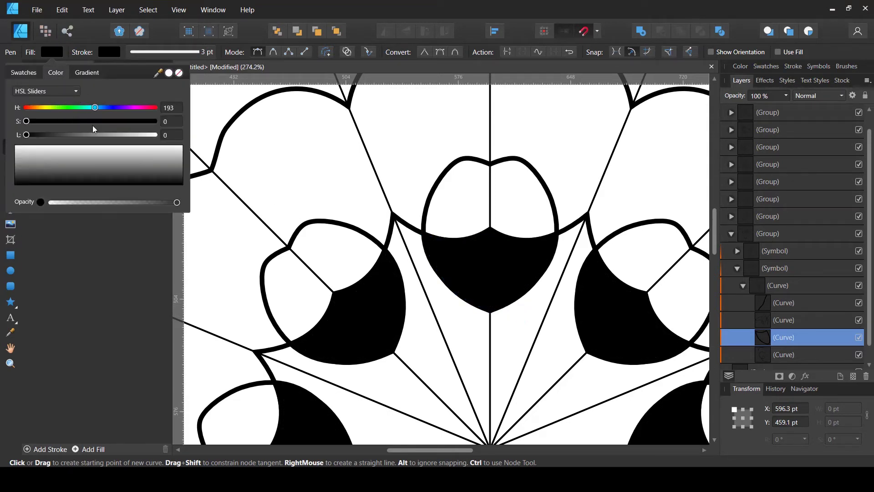
pyautogui.moveTo(93, 135); pyautogui.dragTo(131, 121)
pyautogui.click(67, 107)
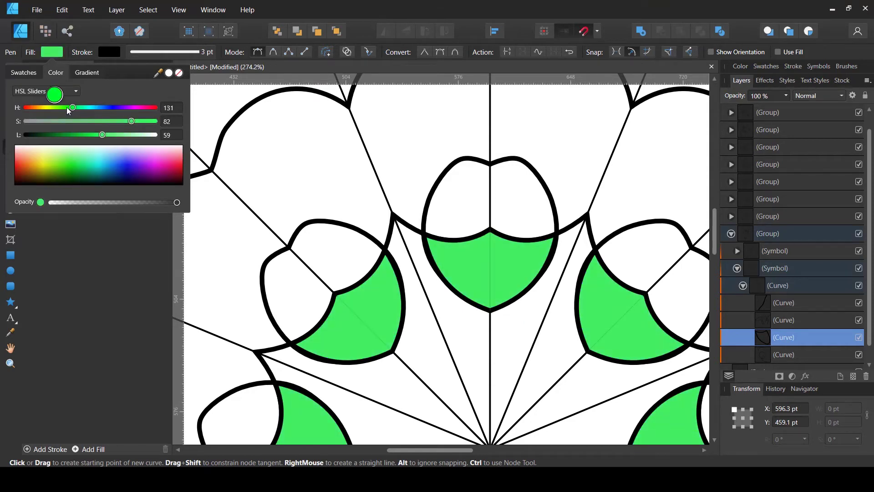
# Remove the black stroke from the green petal shape.
pyautogui.click(114, 52)
pyautogui.click(189, 73)
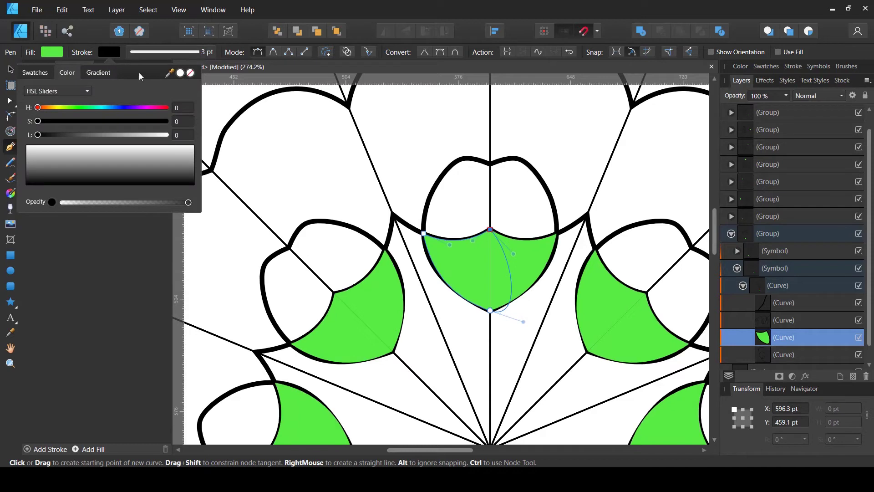
pyautogui.click(62, 53)
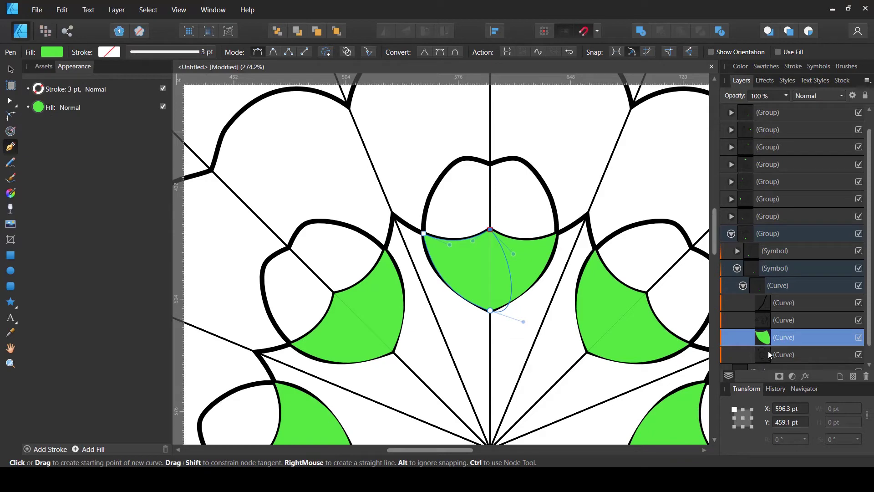
# Move the green shape below the other curves clipped in the wedge and extend its lowest node's handle farther past the centreline.
pyautogui.scroll(-1, 768, 351)
pyautogui.moveTo(768, 325); pyautogui.dragTo(765, 344)
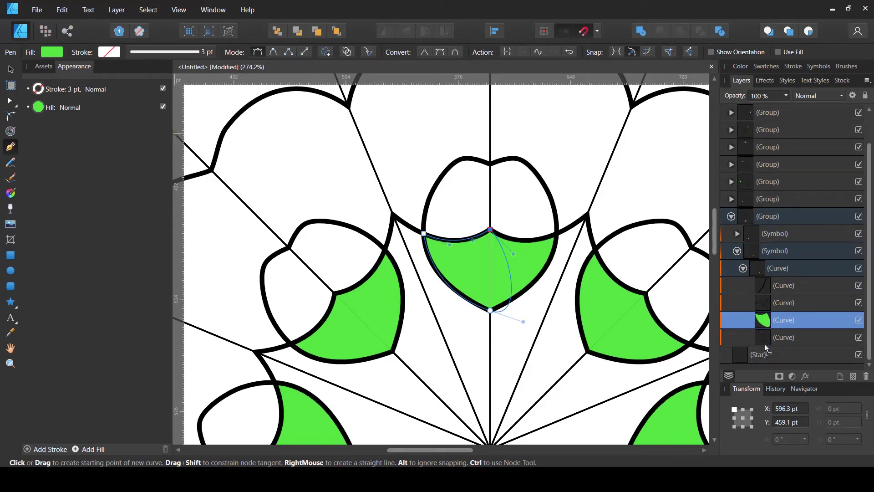
pyautogui.press('a')
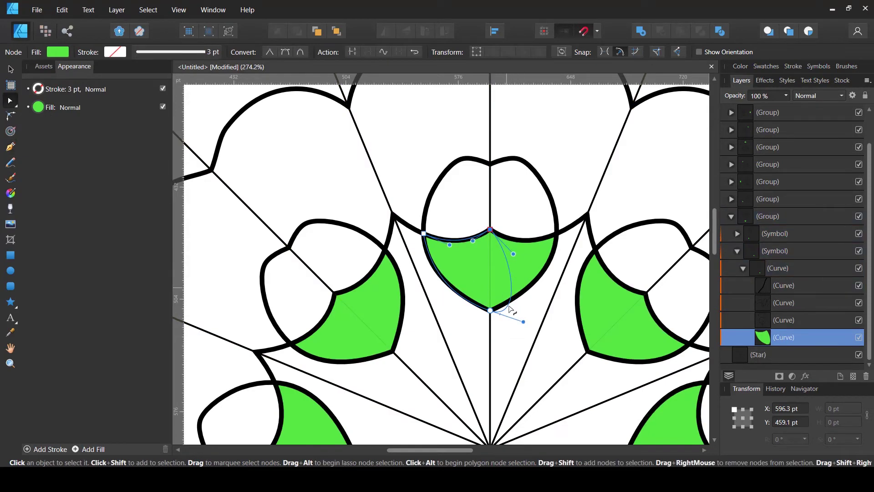
pyautogui.moveTo(524, 321); pyautogui.dragTo(576, 277)
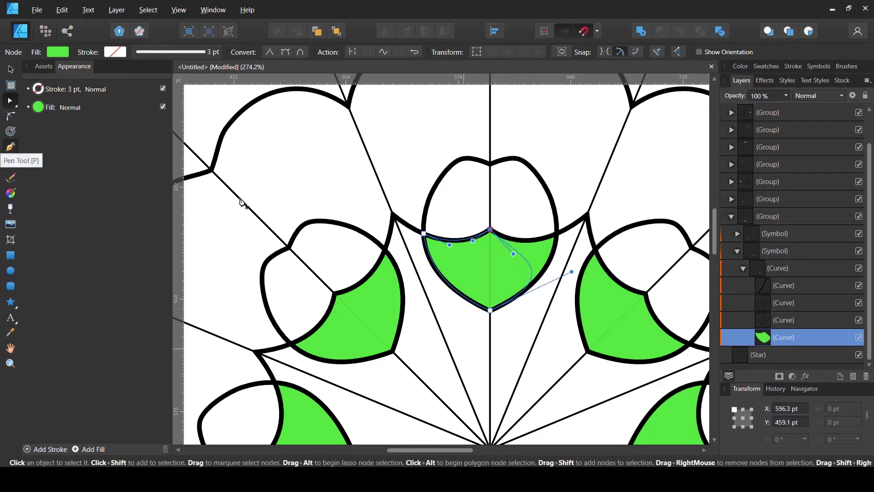
# Trace the area between the inner petal outline and the surrounding scalloped curve as a closed Pen shape overlapping both wedge edges.
pyautogui.click(13, 148)
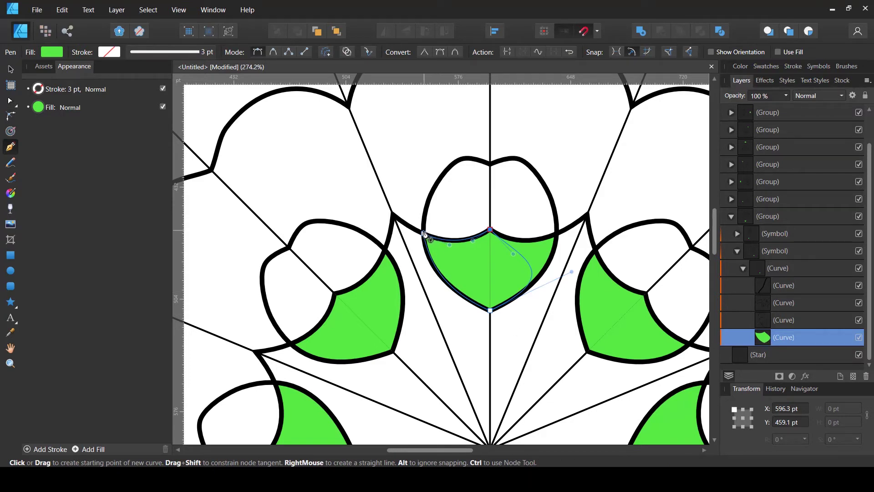
pyautogui.moveTo(423, 234); pyautogui.dragTo(419, 195)
pyautogui.scroll(4, 457, 163)
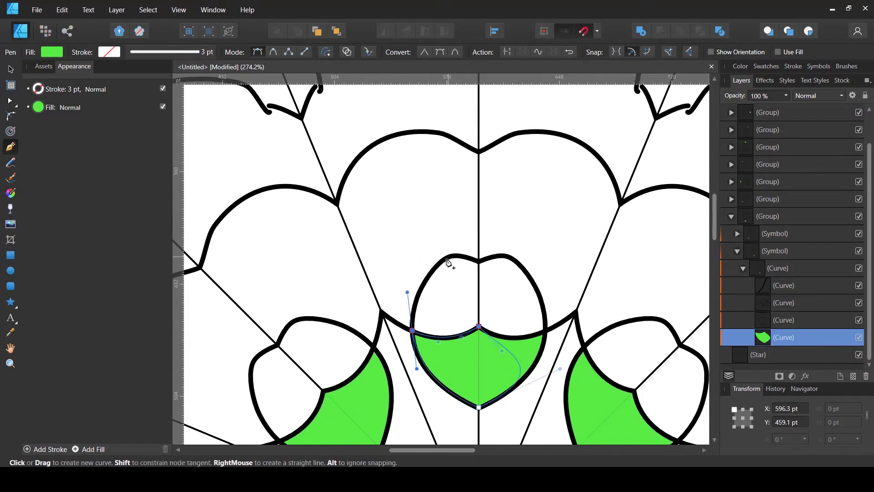
pyautogui.moveTo(449, 258); pyautogui.dragTo(492, 268)
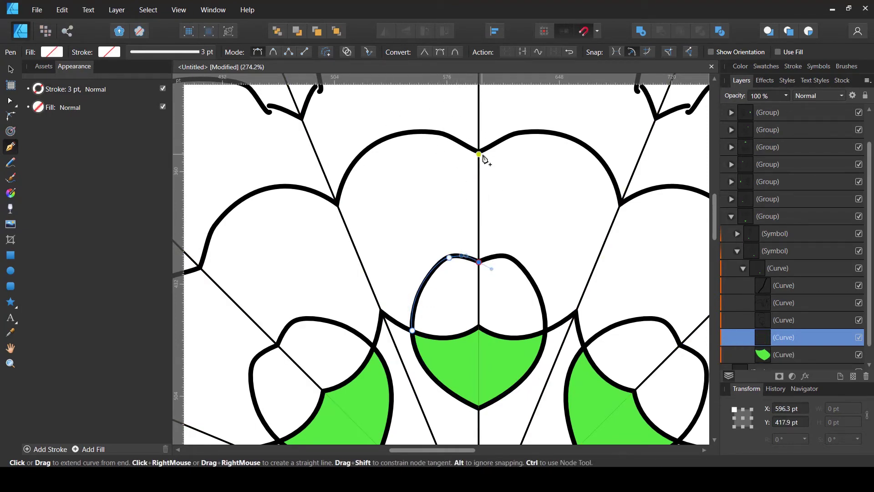
pyautogui.moveTo(484, 152); pyautogui.dragTo(435, 132)
pyautogui.moveTo(380, 140); pyautogui.dragTo(362, 153)
pyautogui.moveTo(335, 209); pyautogui.dragTo(331, 242)
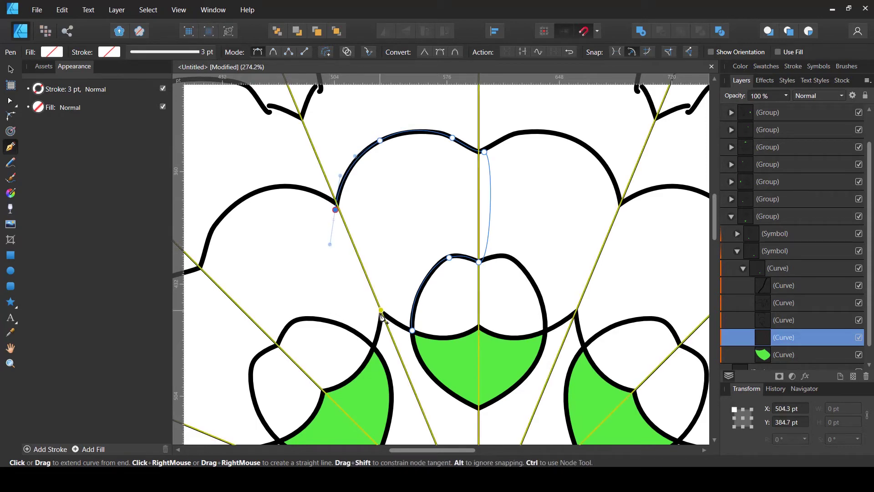
pyautogui.moveTo(382, 313); pyautogui.dragTo(423, 337)
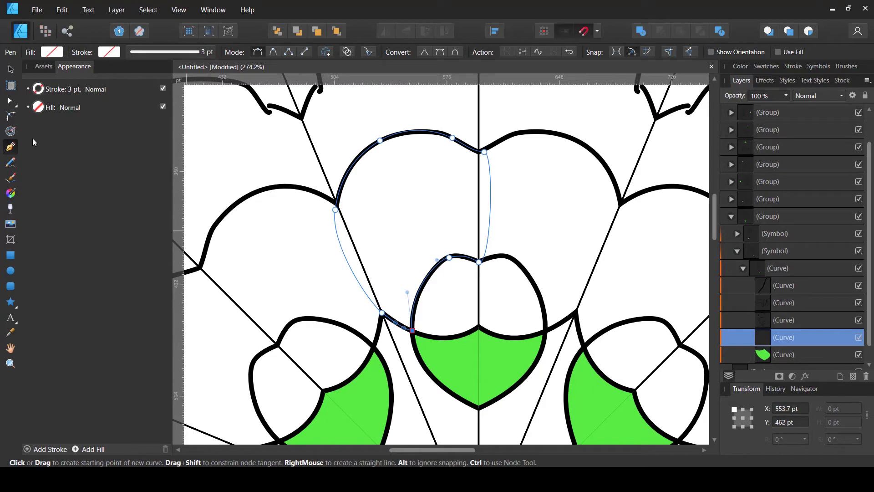
# Fill the new scalloped shape with red, HSL 0, 82, 59, and clear the selection.
pyautogui.click(55, 53)
pyautogui.click(55, 73)
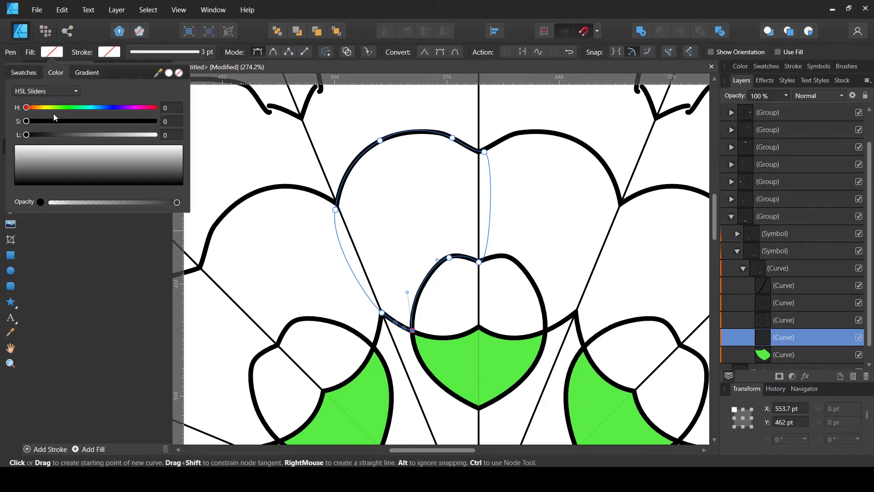
pyautogui.click(130, 121)
pyautogui.moveTo(114, 133); pyautogui.dragTo(21, 113)
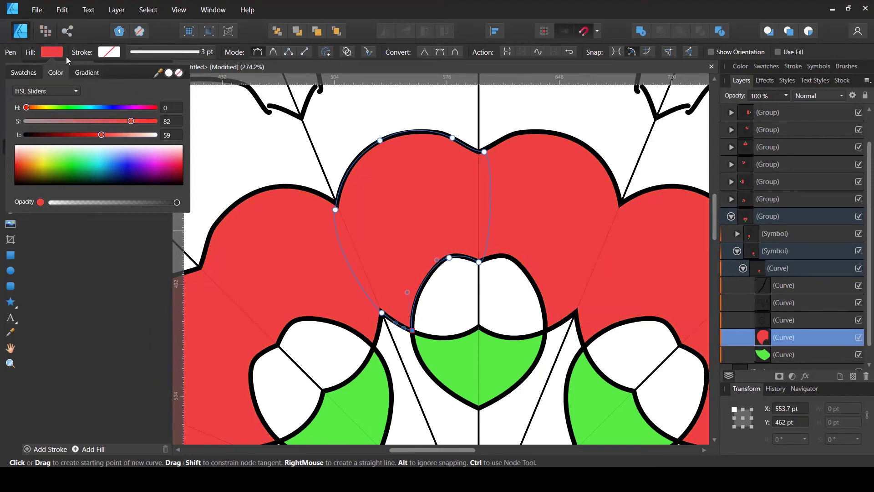
pyautogui.press('v')
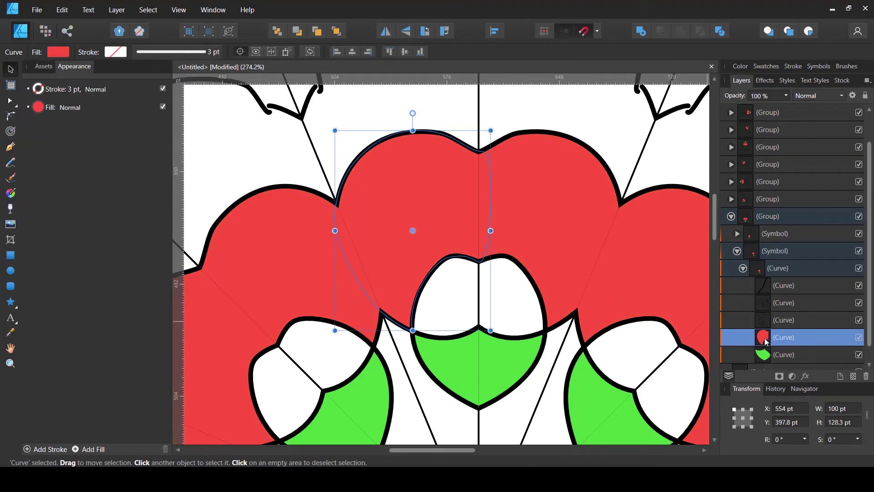
pyautogui.hotkey('ctrl', 'd')
pyautogui.hotkey('ctrl', '0')
pyautogui.scroll(-3, 472, 251)
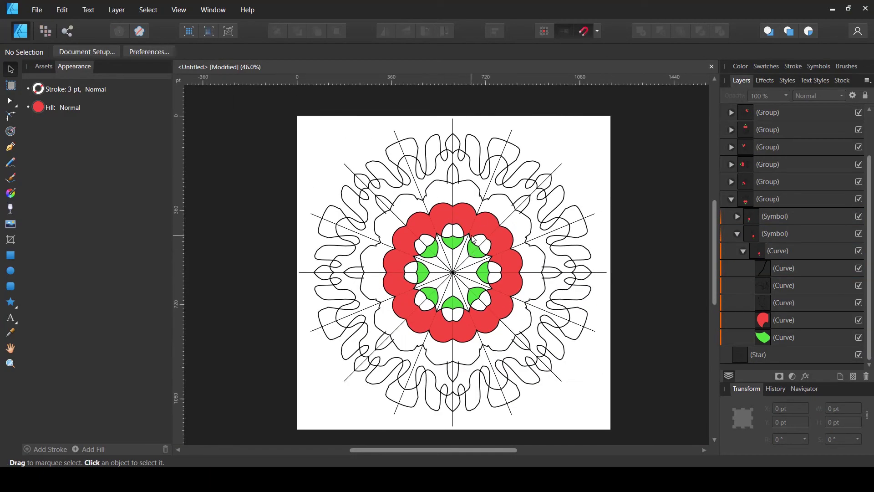
pyautogui.scroll(1, 472, 239)
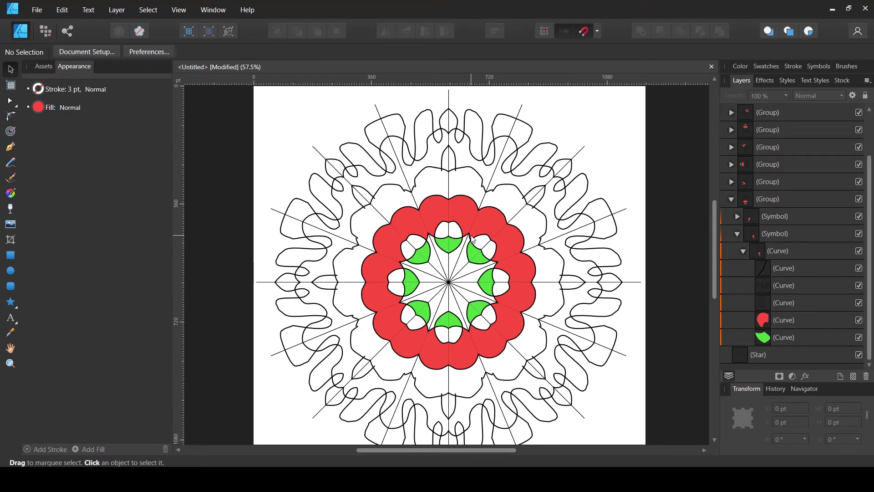
pyautogui.click(741, 253)
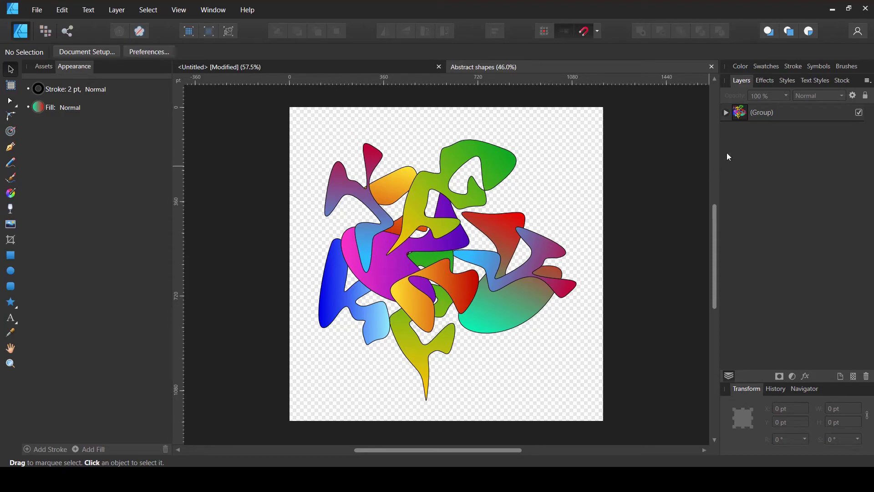
# Copy the whole group of gradient-filled curves from the Abstract shapes document and return to the mandala document.
pyautogui.click(726, 112)
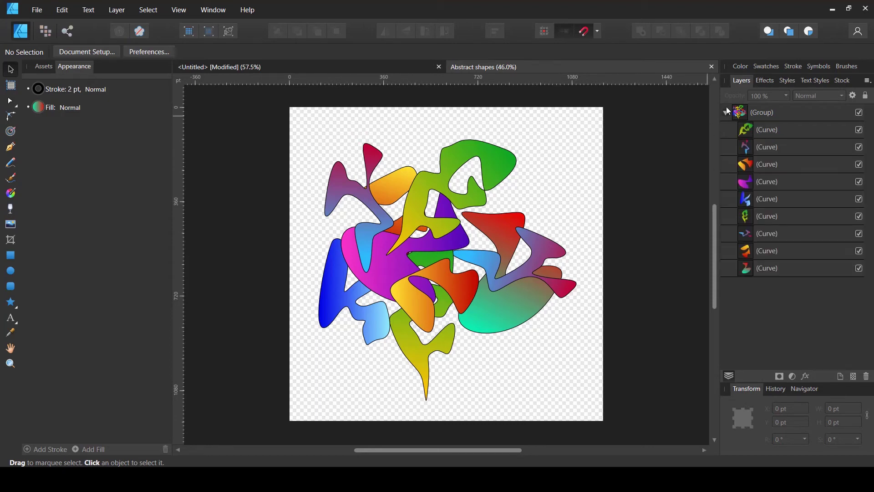
pyautogui.click(726, 112)
pyautogui.click(441, 202)
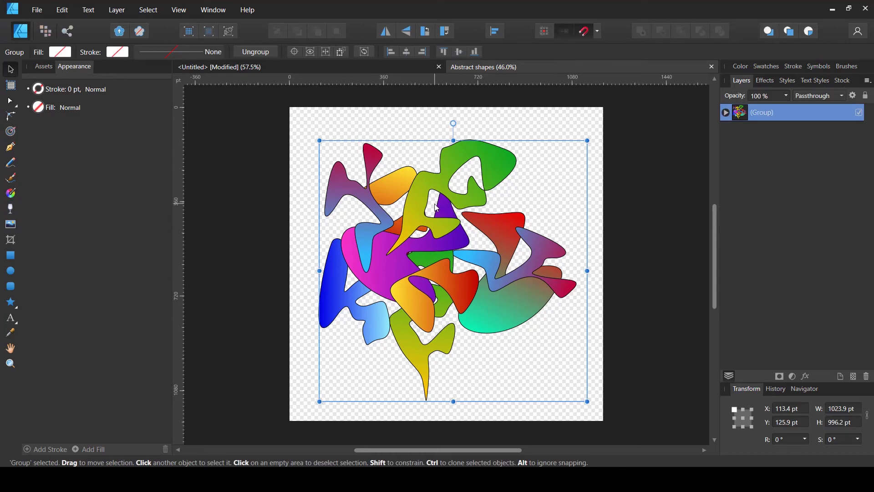
pyautogui.click(365, 68)
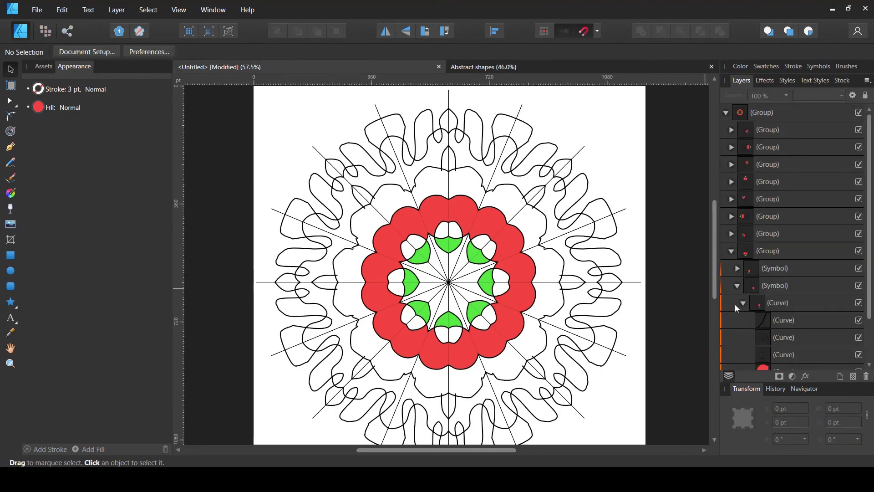
# Delete all the outline and filled curves clipped inside the wedge, keeping the empty wedge curve.
pyautogui.scroll(-1, 736, 299)
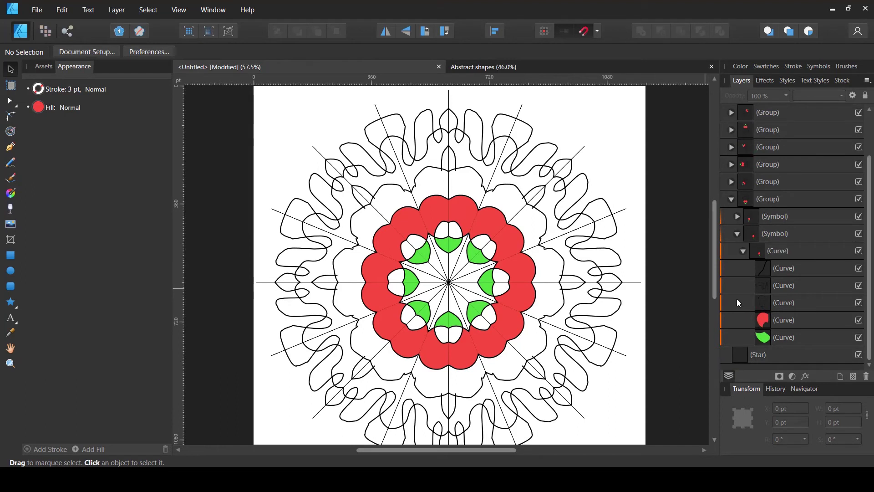
pyautogui.click(780, 272)
pyautogui.keyDown('shift'); pyautogui.click(772, 338); pyautogui.keyUp('shift')
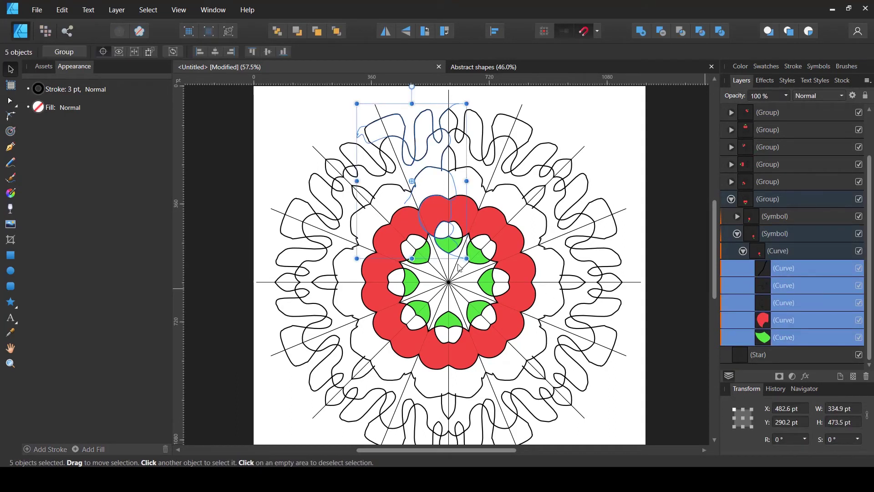
pyautogui.press('Delete')
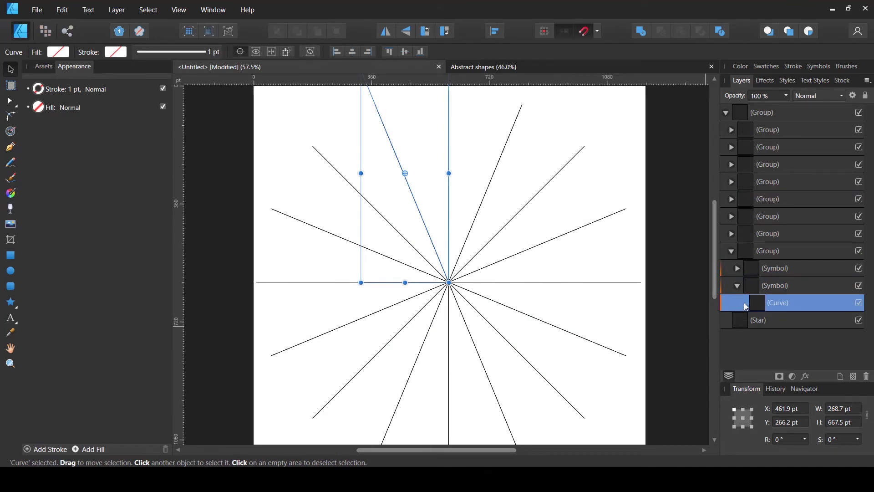
# Paste the abstract shapes group into the symbol and clip it inside the wedge curve.
pyautogui.hotkey('ctrl', 'v')
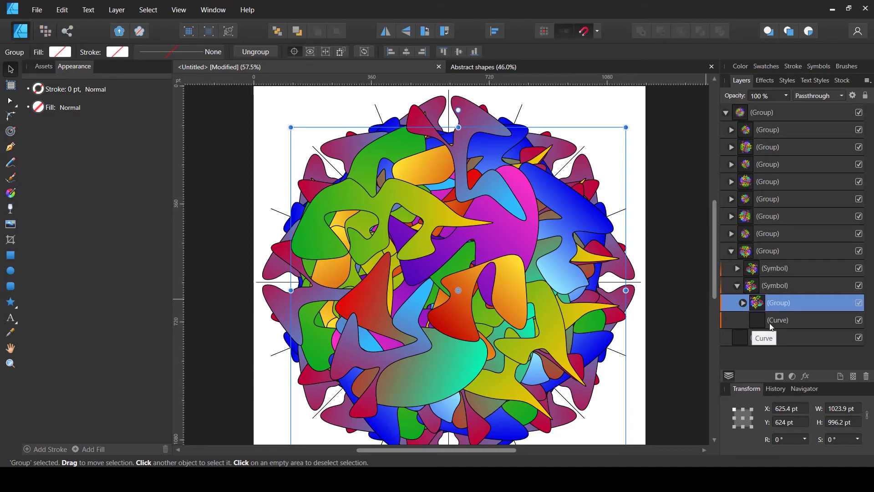
pyautogui.moveTo(763, 321); pyautogui.dragTo(758, 325)
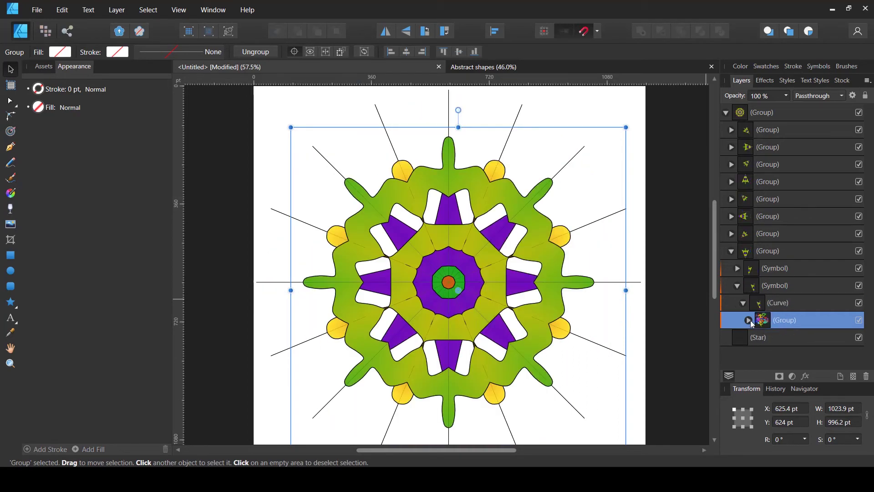
# Scale the clipped group to about 774 × 753 pt, rotate it to about 81°, and shift it within the wedge.
pyautogui.scroll(-2, 490, 271)
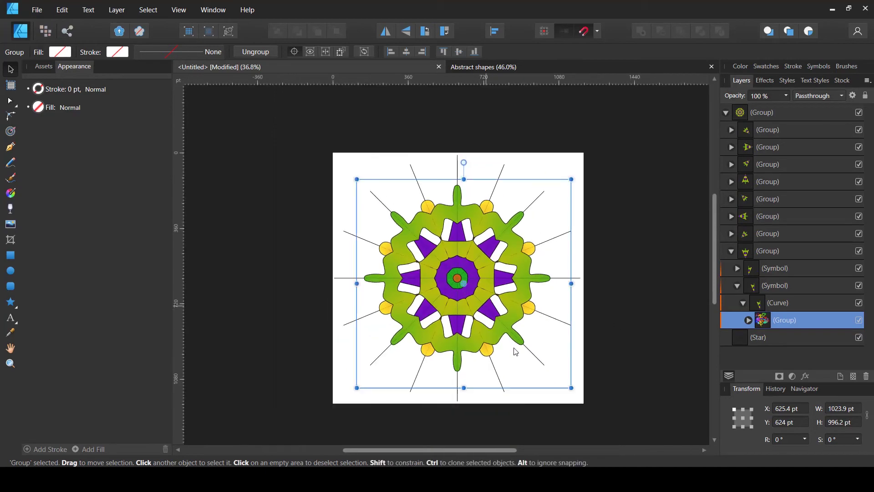
pyautogui.scroll(1, 591, 395)
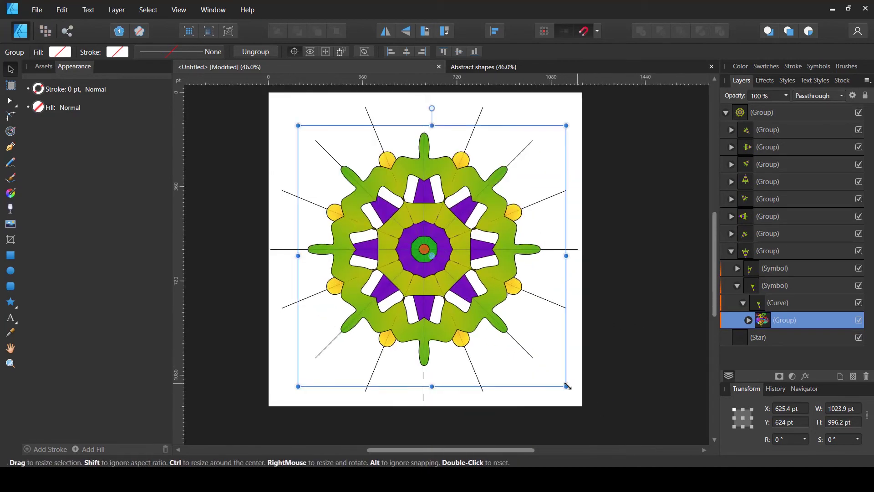
pyautogui.moveTo(566, 386); pyautogui.dragTo(536, 123)
pyautogui.moveTo(440, 222); pyautogui.dragTo(428, 207)
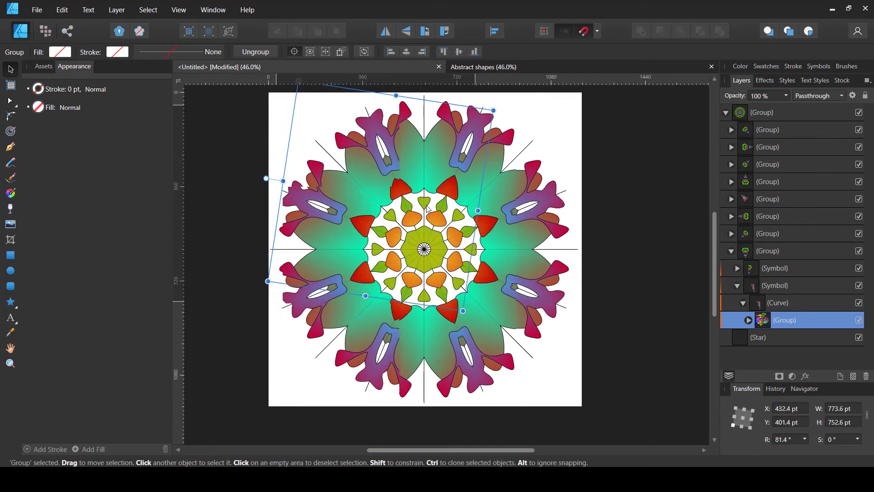
# Rotate and reposition the clipped group to about 151°, and shrink it to about 657 × 639 pt.
pyautogui.moveTo(473, 327); pyautogui.dragTo(553, 150)
pyautogui.moveTo(446, 238)
pyautogui.mouseDown()
pyautogui.moveTo(429, 224)
pyautogui.moveTo(439, 210)
pyautogui.moveTo(454, 218)
pyautogui.moveTo(454, 226)
pyautogui.moveTo(432, 215)
pyautogui.moveTo(439, 224)
pyautogui.mouseUp()
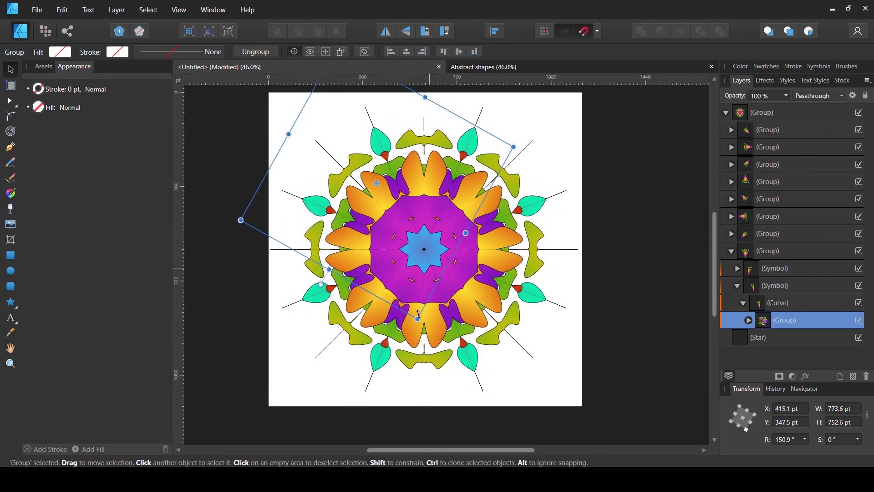
pyautogui.moveTo(413, 318); pyautogui.dragTo(415, 271)
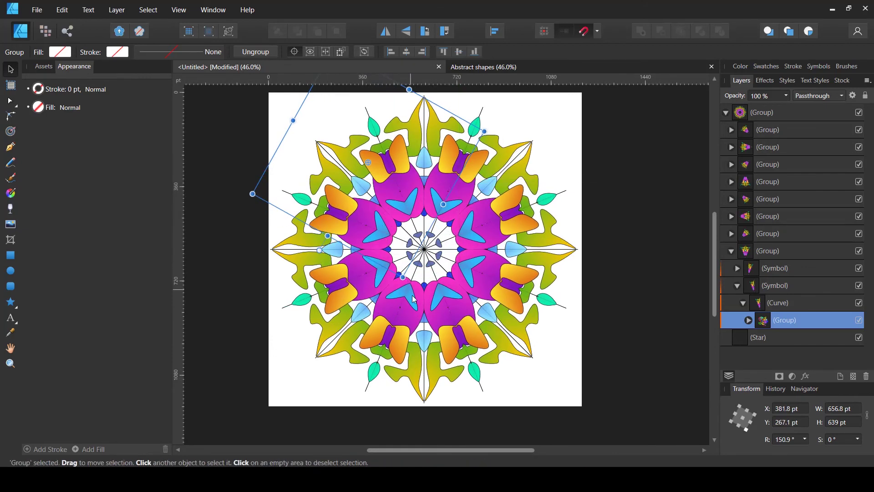
# Reposition the clipped group at about X 447.7, Y 272.4 pt and rotate it to about 156° for a new pattern.
pyautogui.moveTo(412, 289); pyautogui.dragTo(369, 302)
pyautogui.moveTo(377, 244); pyautogui.dragTo(408, 235)
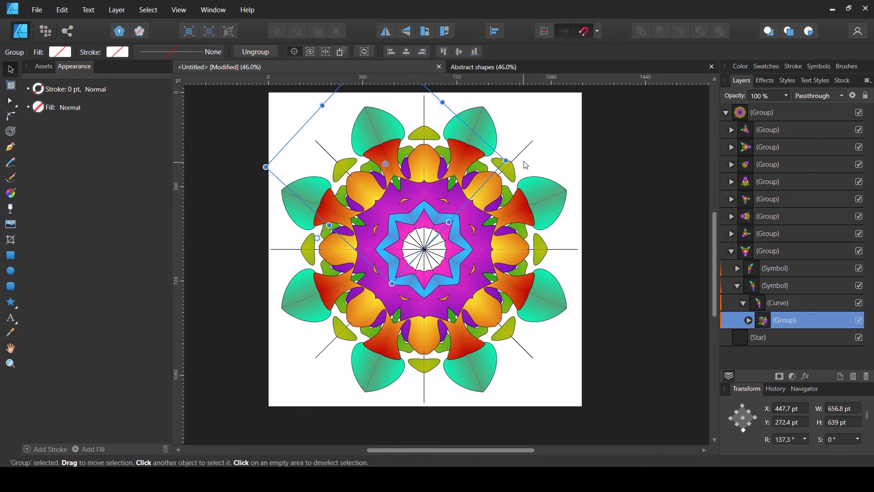
pyautogui.moveTo(509, 163); pyautogui.dragTo(498, 122)
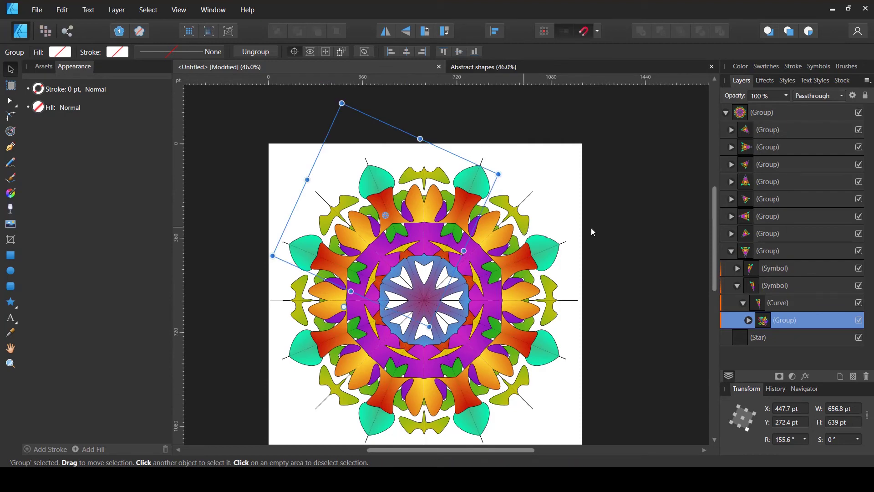
pyautogui.click(648, 228)
# Hide the star guide layer behind the mandala group.
pyautogui.scroll(-1, 648, 228)
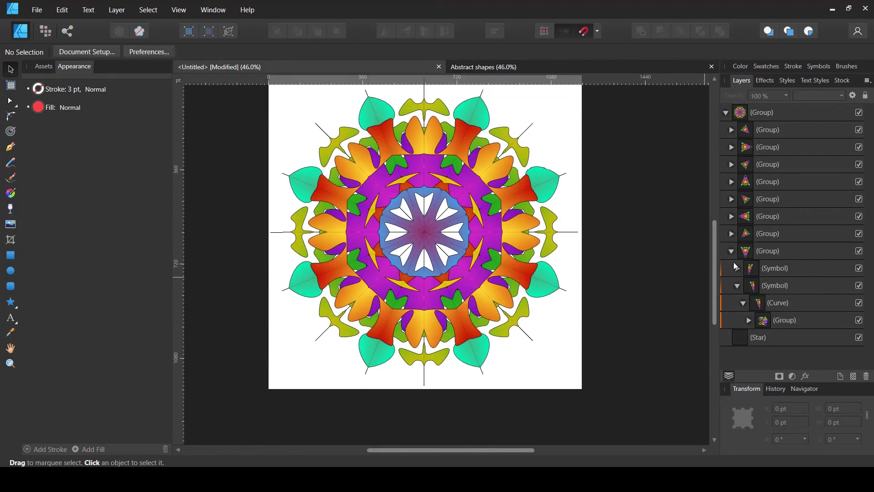
pyautogui.click(727, 113)
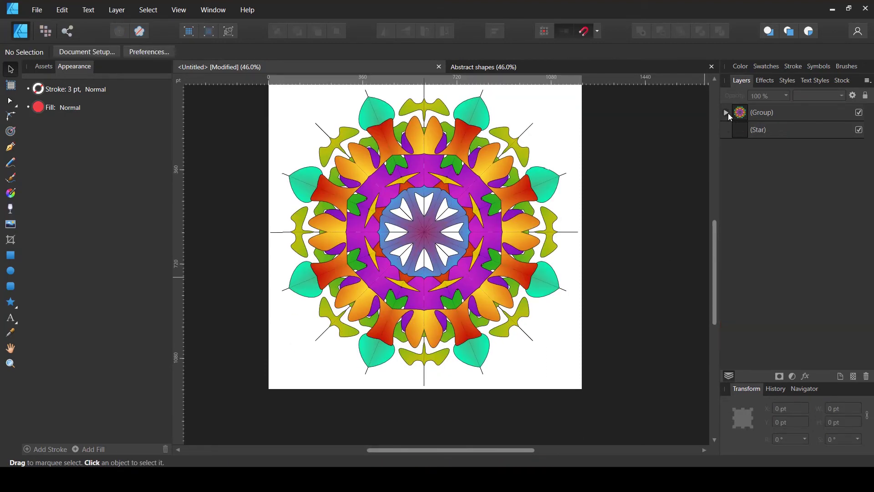
pyautogui.click(727, 114)
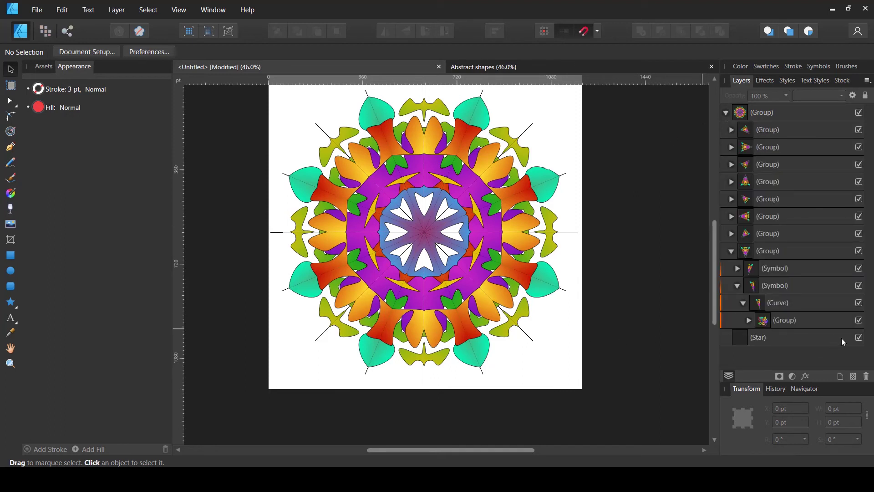
pyautogui.click(860, 339)
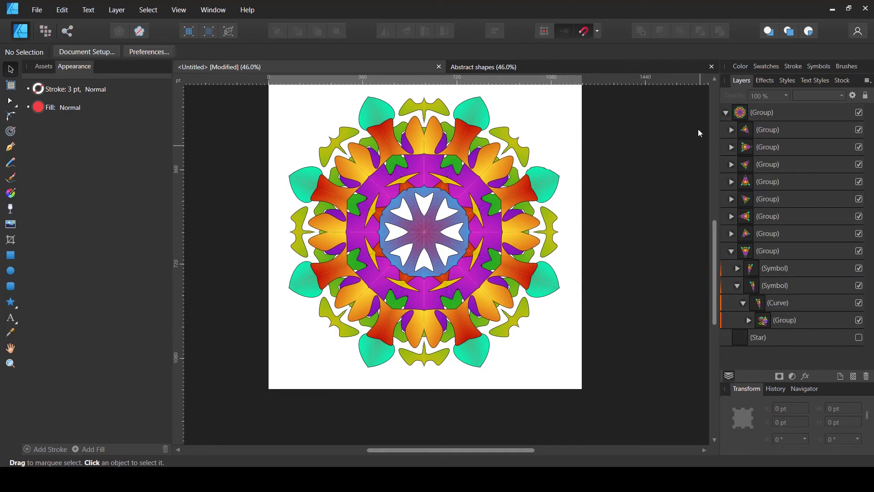
# Duplicate the complete mandala group in place five times so the copies are stacked exactly on top of it.
pyautogui.click(727, 113)
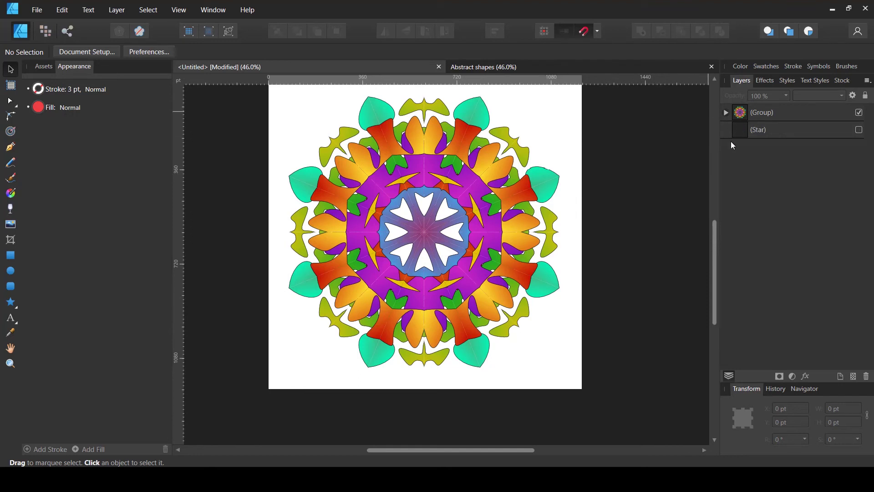
pyautogui.click(741, 116)
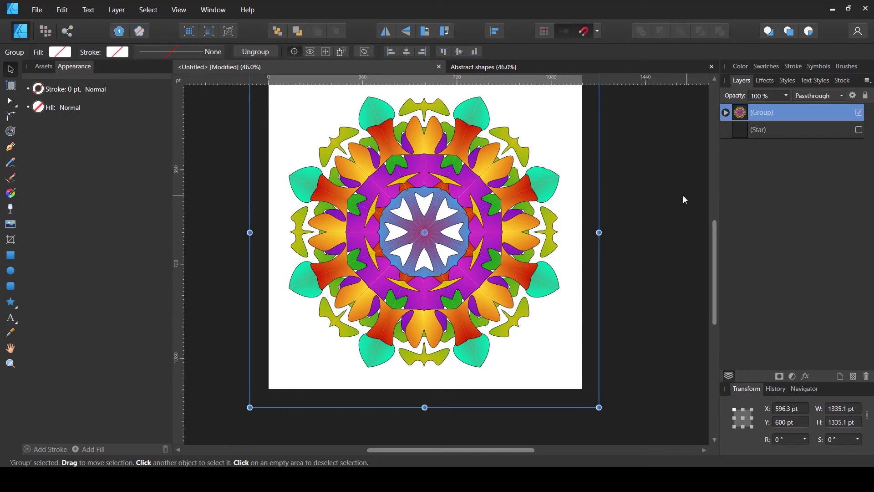
pyautogui.scroll(3, 591, 217)
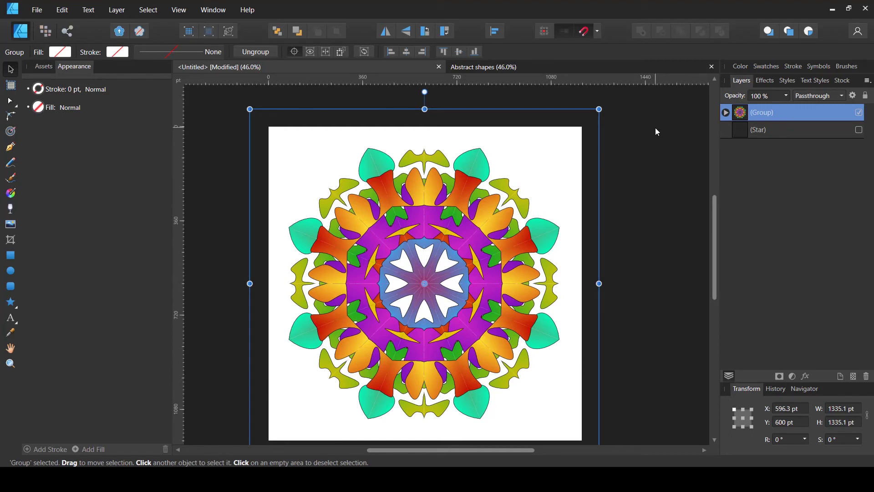
pyautogui.hotkey('ctrl', 'j')
pyautogui.hotkey('ctrl', 'j')
pyautogui.hotkey('ctrl', 'j')
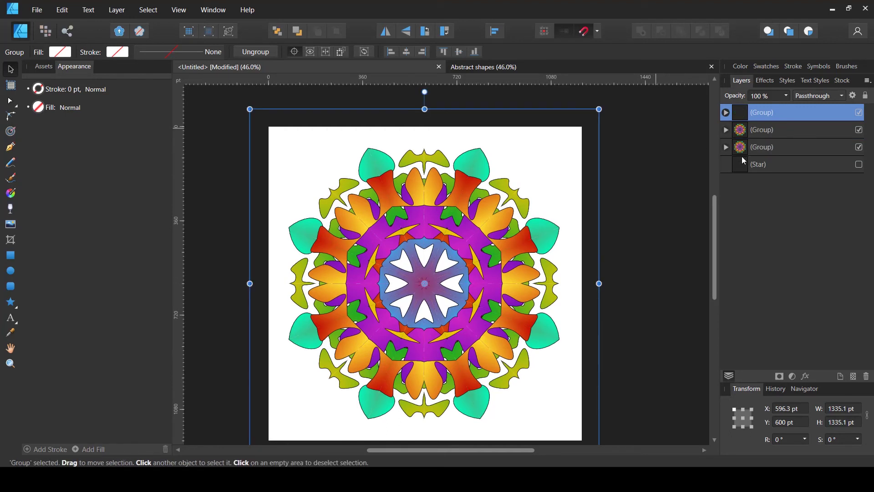
pyautogui.hotkey('ctrl', 'j')
pyautogui.hotkey('ctrl', 'j')
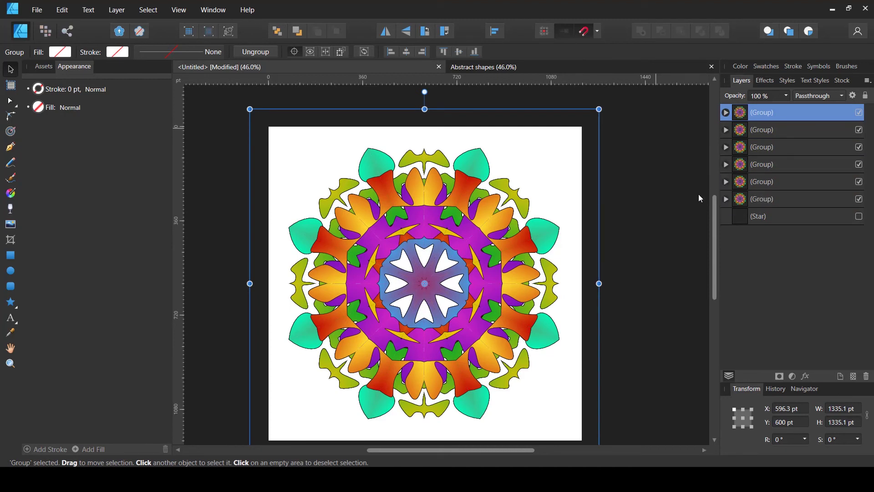
# Hide the five upper mandala copies, leaving only the lowest mandala group switched on.
pyautogui.click(631, 240)
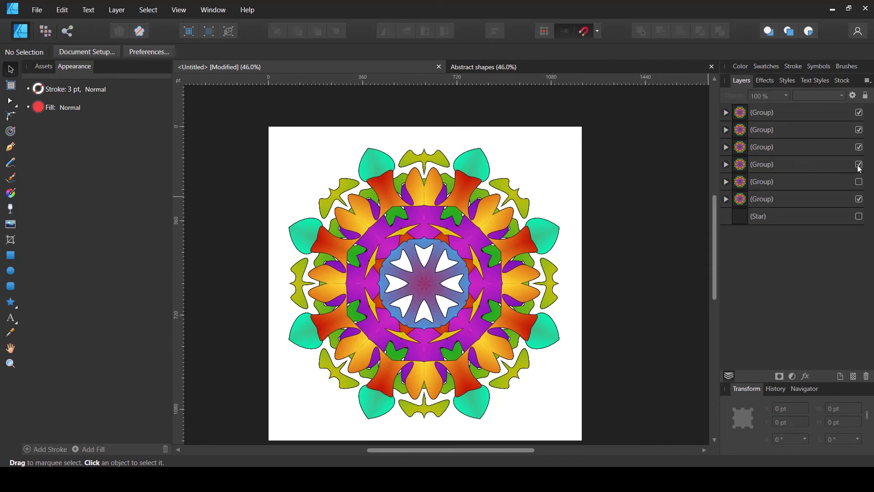
pyautogui.click(859, 113)
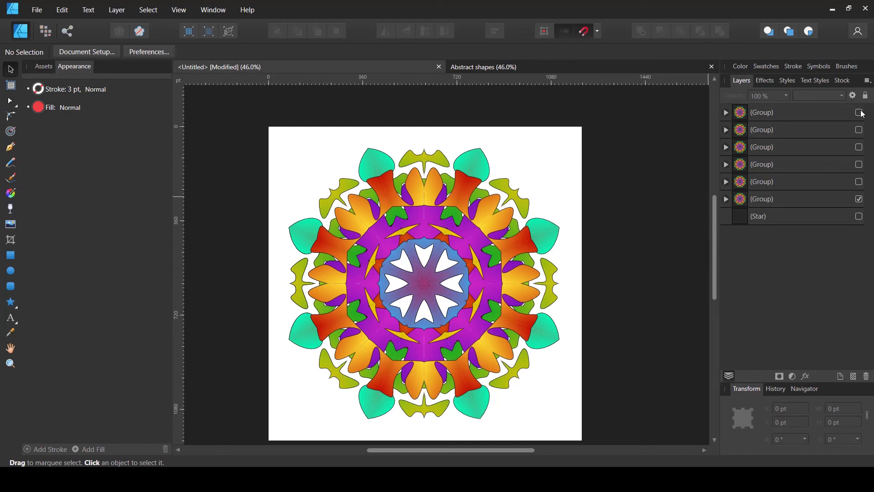
pyautogui.click(859, 129)
# Give the document a transparent background and export the single mandala as an image named Untitled.
pyautogui.click(97, 54)
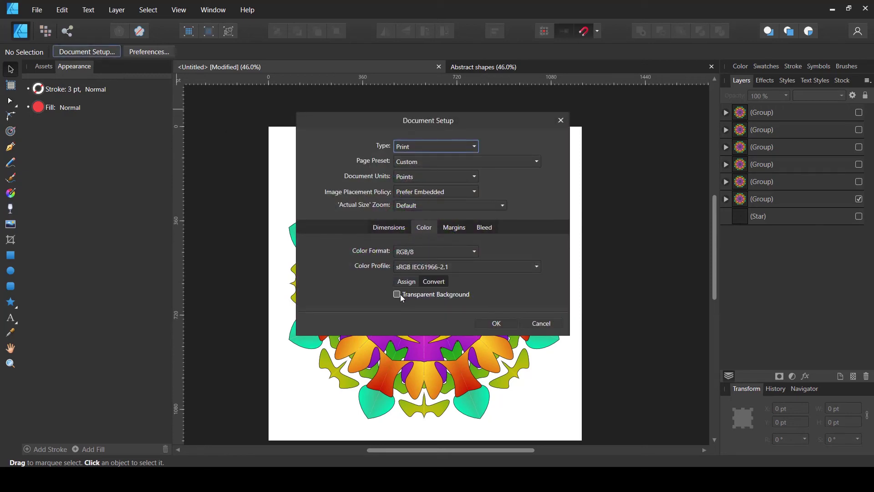
pyautogui.click(398, 295)
pyautogui.click(499, 323)
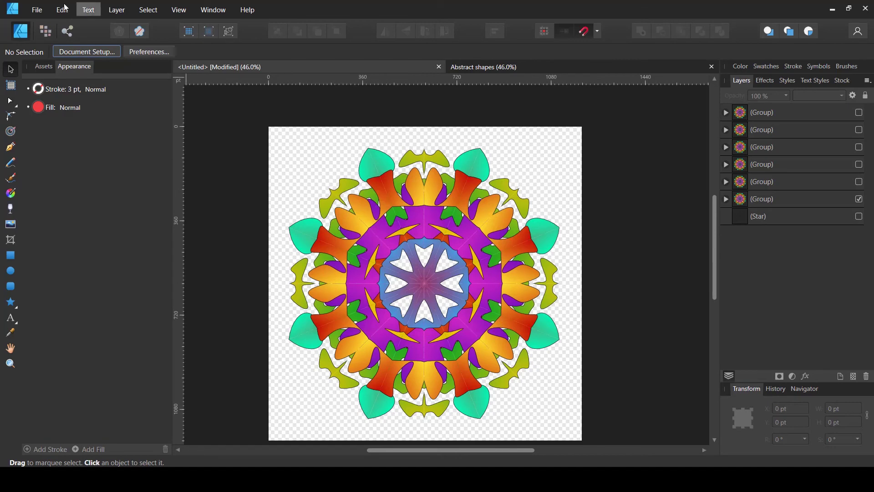
pyautogui.click(38, 10)
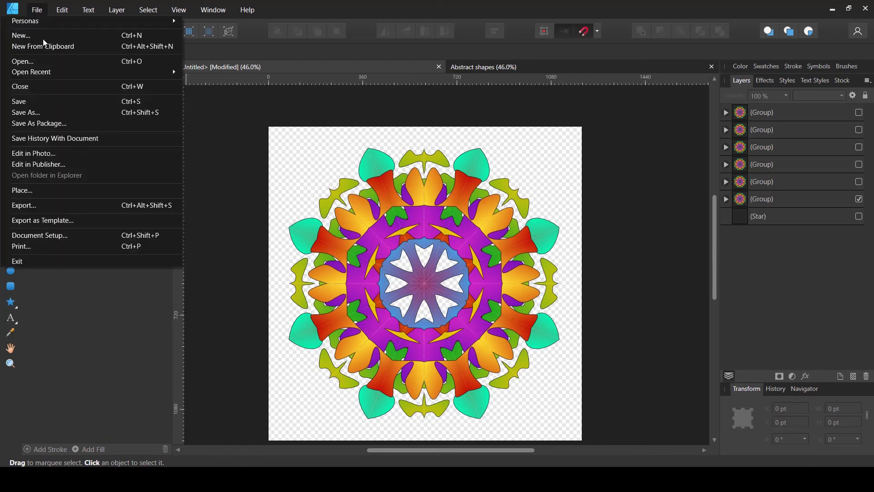
pyautogui.click(41, 205)
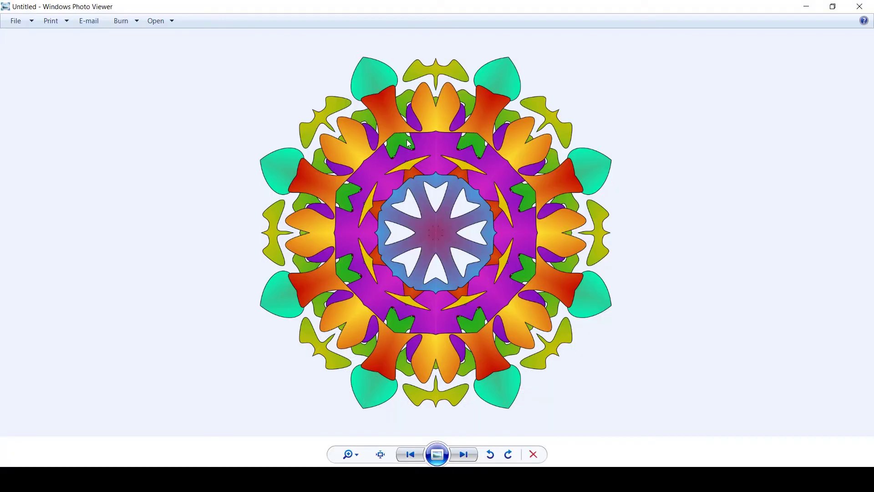
# Examine the exported Untitled image close up in Windows Photo Viewer, checking the seams between the mirrored wedges.
pyautogui.scroll(6, 425, 153)
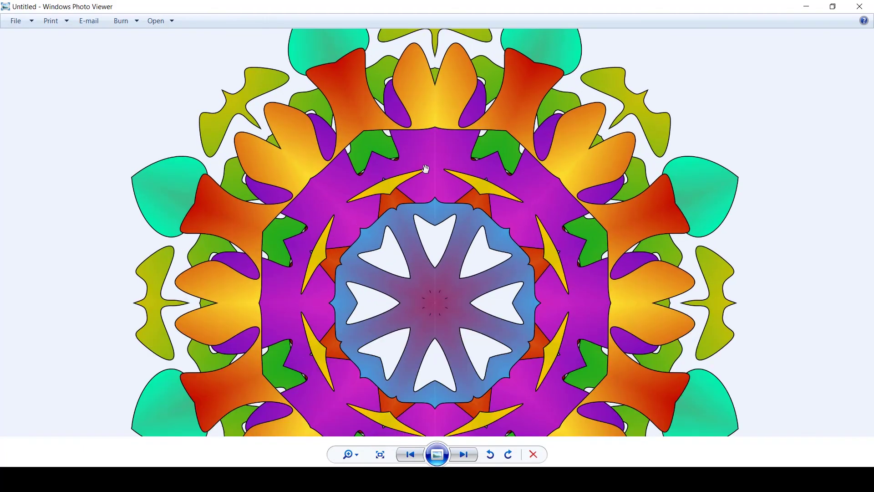
pyautogui.scroll(5, 438, 210)
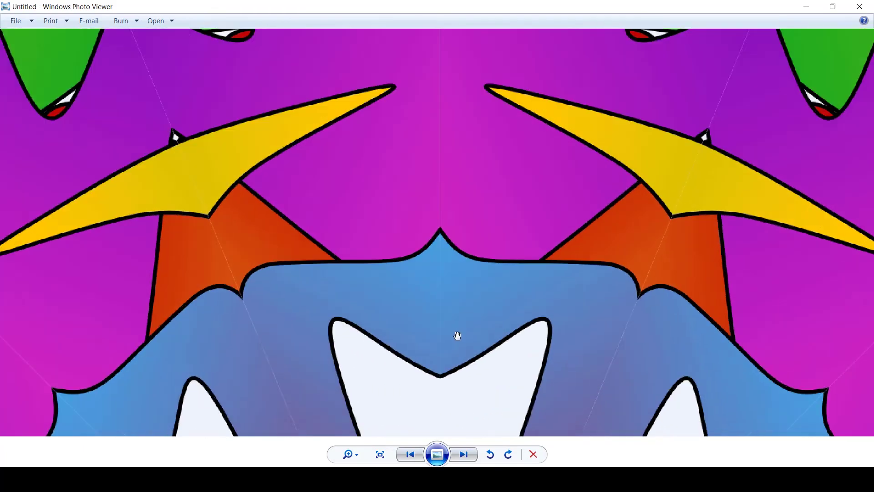
pyautogui.scroll(2, 428, 319)
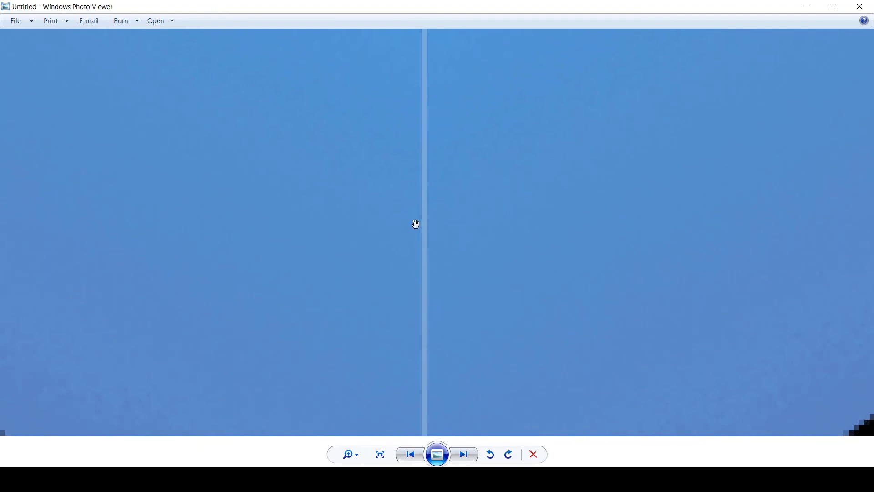
pyautogui.scroll(-1, 424, 182)
pyautogui.moveTo(236, 207); pyautogui.dragTo(302, 148)
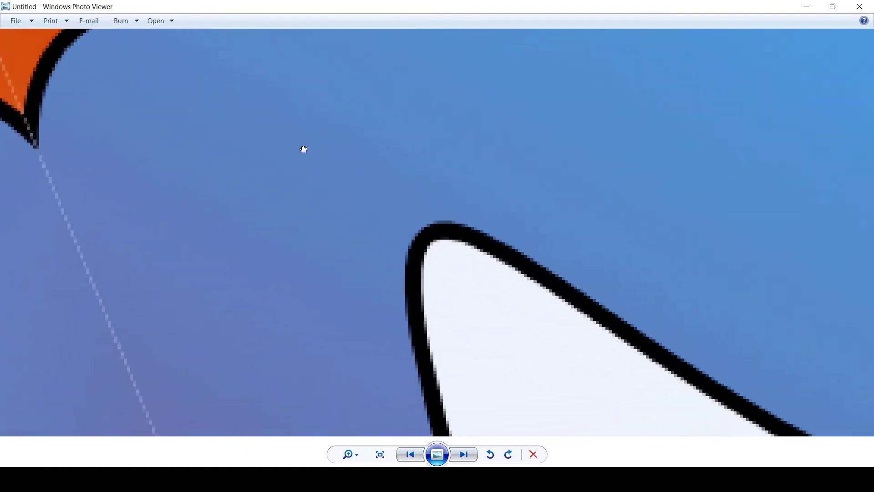
pyautogui.scroll(1, 189, 153)
pyautogui.moveTo(190, 153); pyautogui.dragTo(344, 316)
pyautogui.scroll(2, 331, 246)
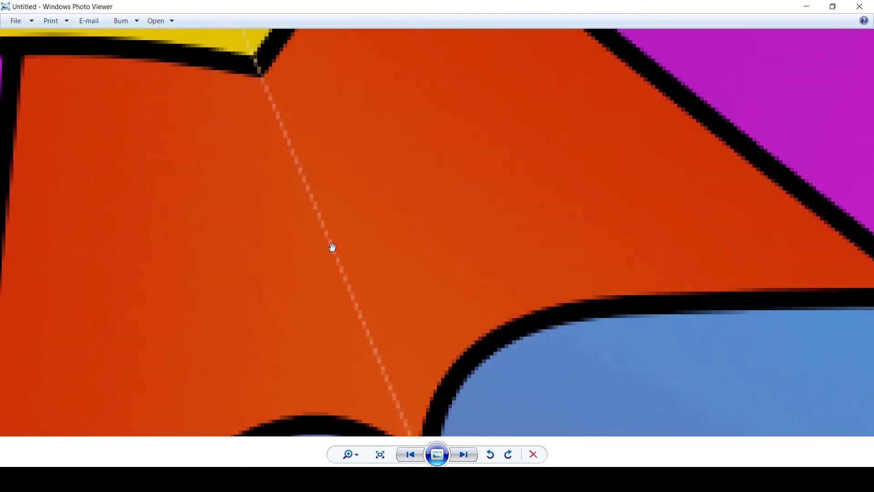
pyautogui.scroll(-3, 328, 242)
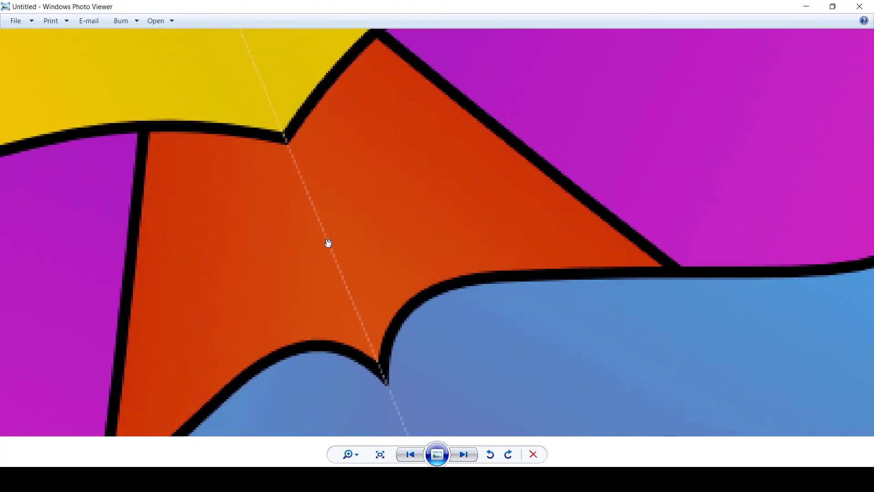
pyautogui.scroll(1, 328, 243)
pyautogui.scroll(-5, 326, 243)
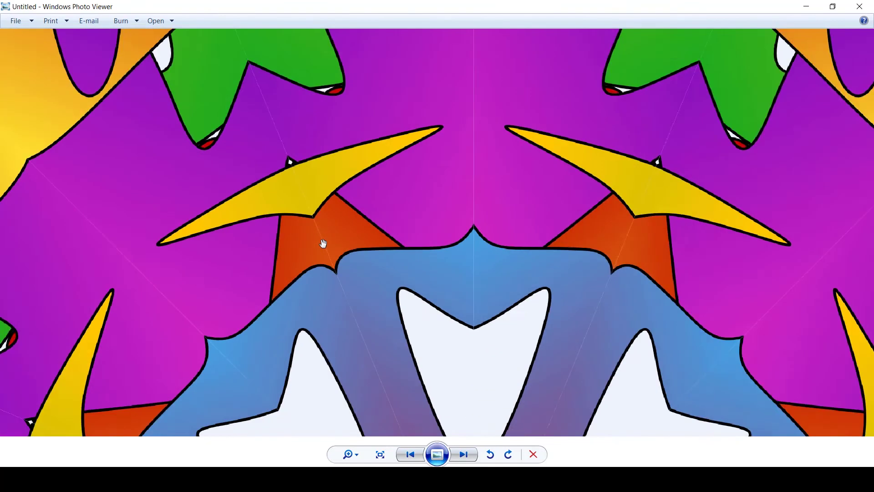
pyautogui.scroll(-2, 323, 243)
pyautogui.scroll(3, 419, 292)
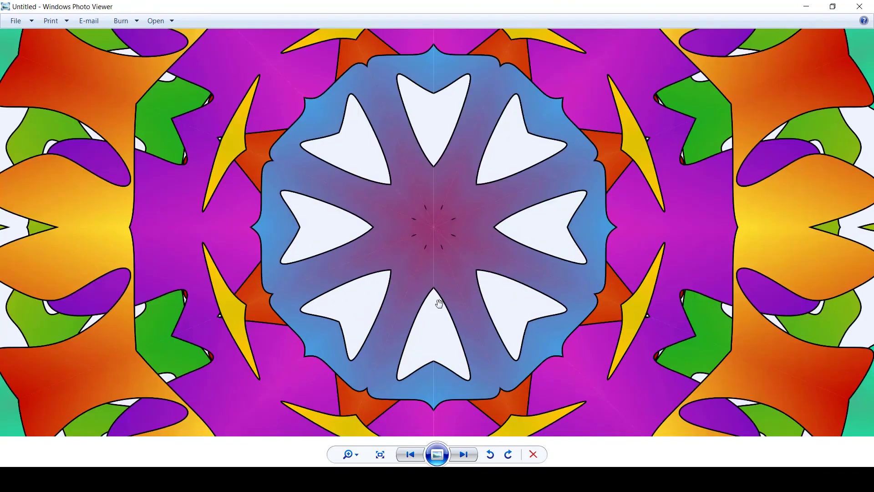
pyautogui.scroll(-1, 460, 253)
pyautogui.scroll(-3, 394, 256)
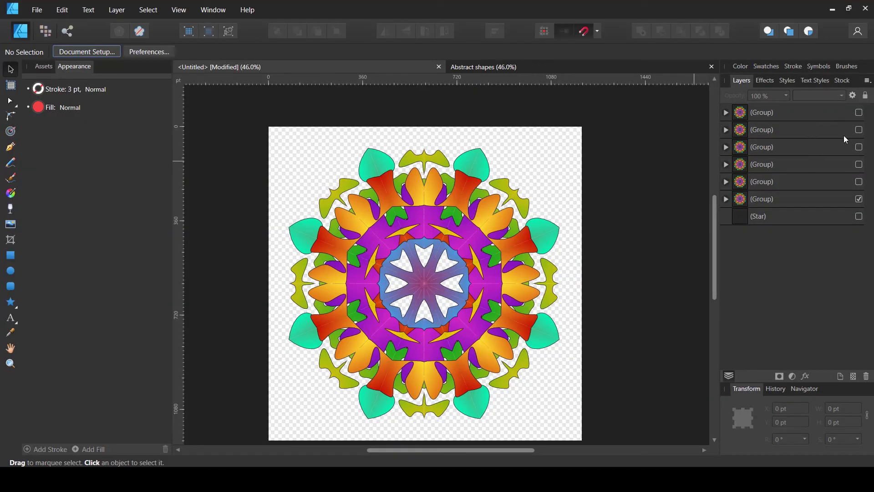
# Show all five hidden mandala copies again and export the stacked mandala as an image named Untitled2.
pyautogui.click(860, 113)
pyautogui.click(860, 130)
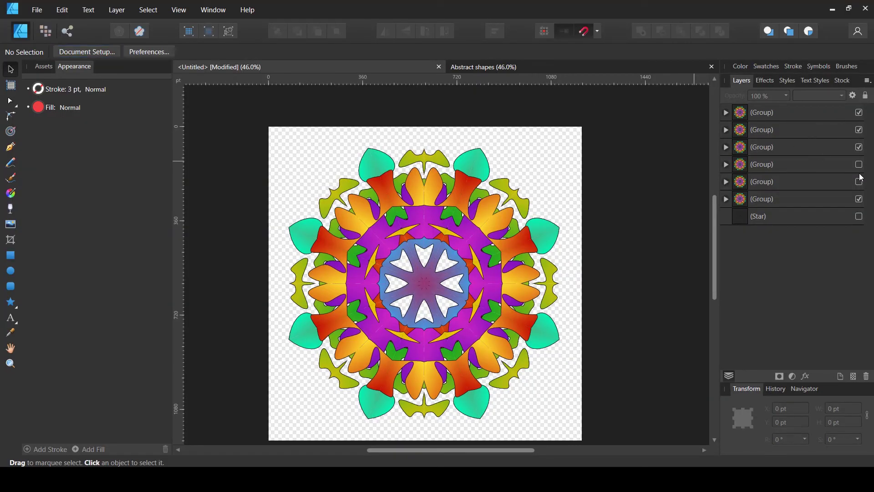
pyautogui.click(42, 12)
pyautogui.click(38, 208)
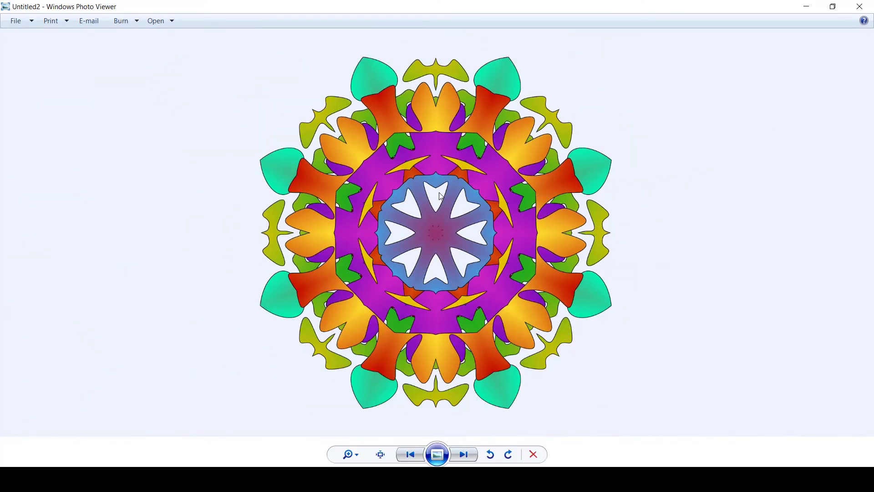
# Examine the Untitled2 image close up in Windows Photo Viewer along the wedge seams and shape outlines, and close the viewer.
pyautogui.scroll(6, 436, 172)
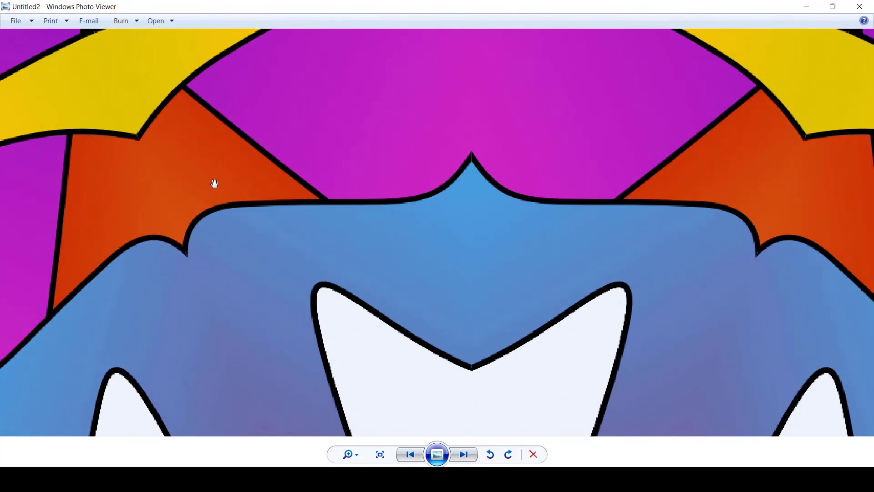
pyautogui.moveTo(215, 183); pyautogui.dragTo(369, 324)
pyautogui.scroll(4, 291, 286)
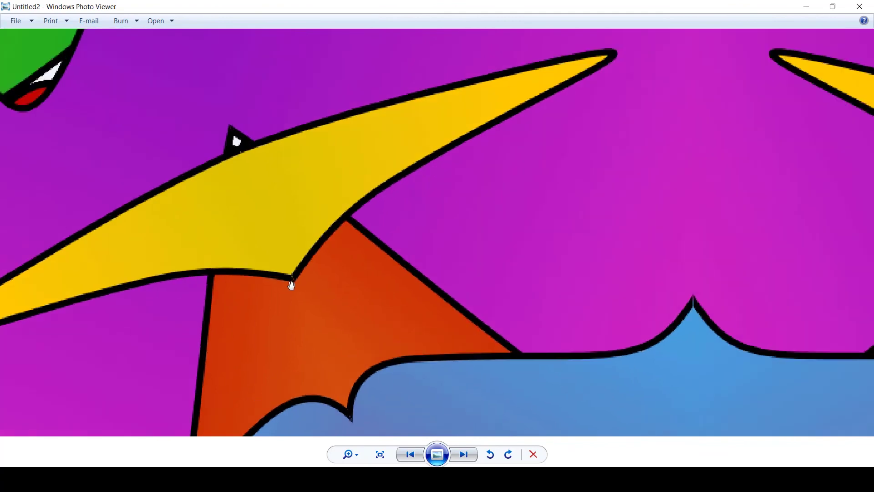
pyautogui.moveTo(232, 181); pyautogui.dragTo(331, 351)
pyautogui.moveTo(288, 263); pyautogui.dragTo(362, 381)
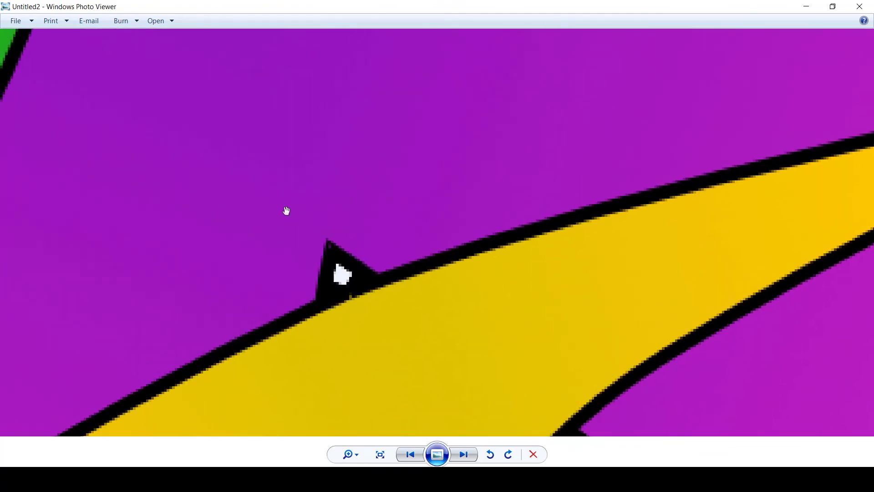
pyautogui.moveTo(285, 209); pyautogui.dragTo(360, 427)
pyautogui.scroll(-1, 252, 186)
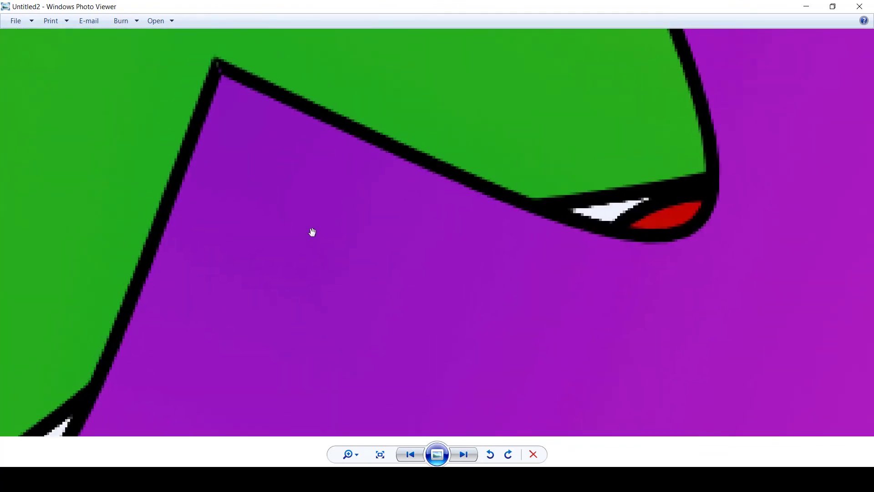
pyautogui.scroll(-5, 312, 231)
pyautogui.scroll(-4, 410, 280)
pyautogui.scroll(8, 449, 142)
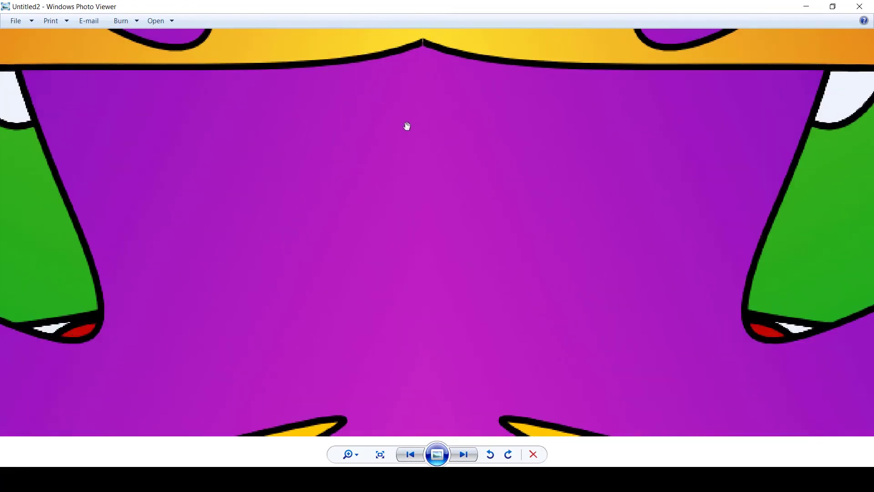
pyautogui.scroll(-6, 406, 129)
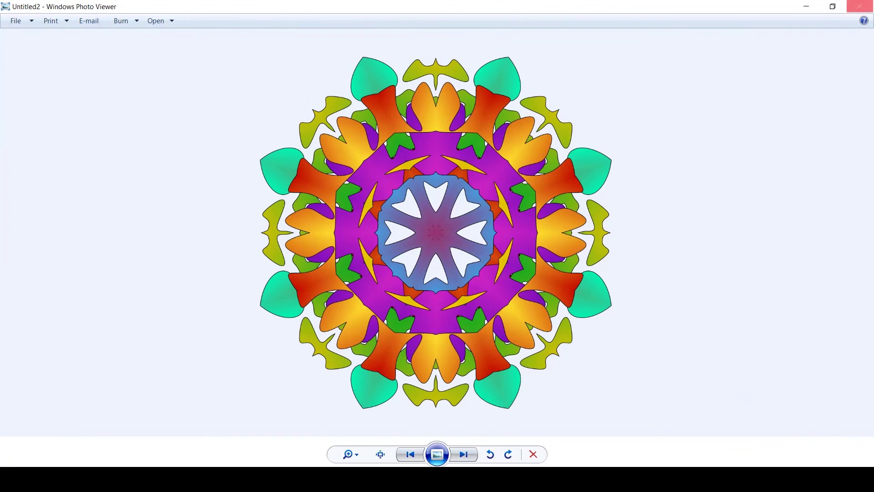
pyautogui.click(856, 6)
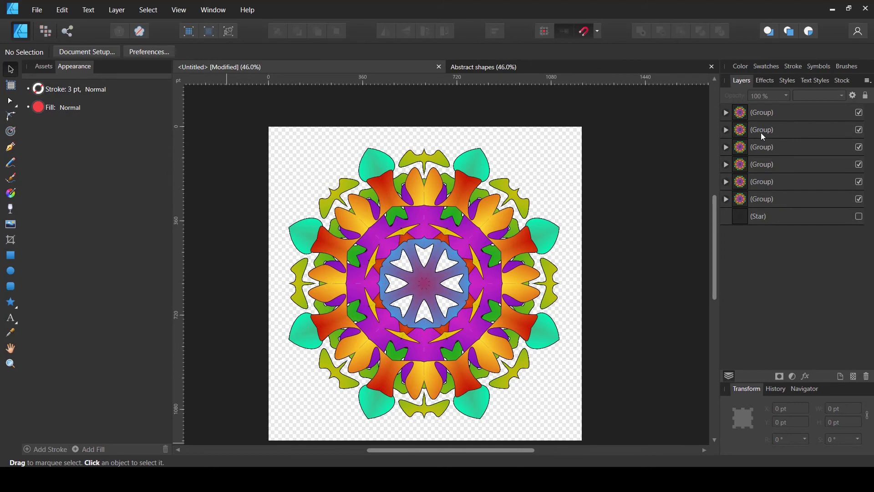